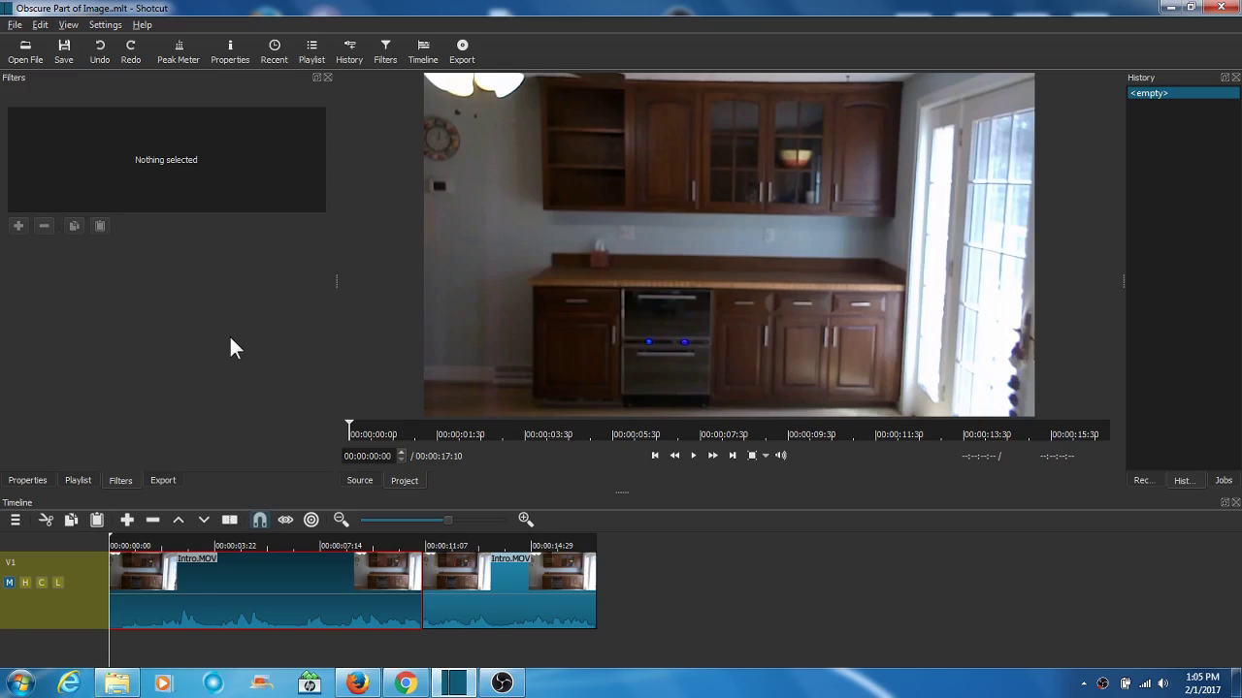
# Add an empty V2 video track above V1 and enlarge the timeline panel.
pyautogui.click(16, 521)
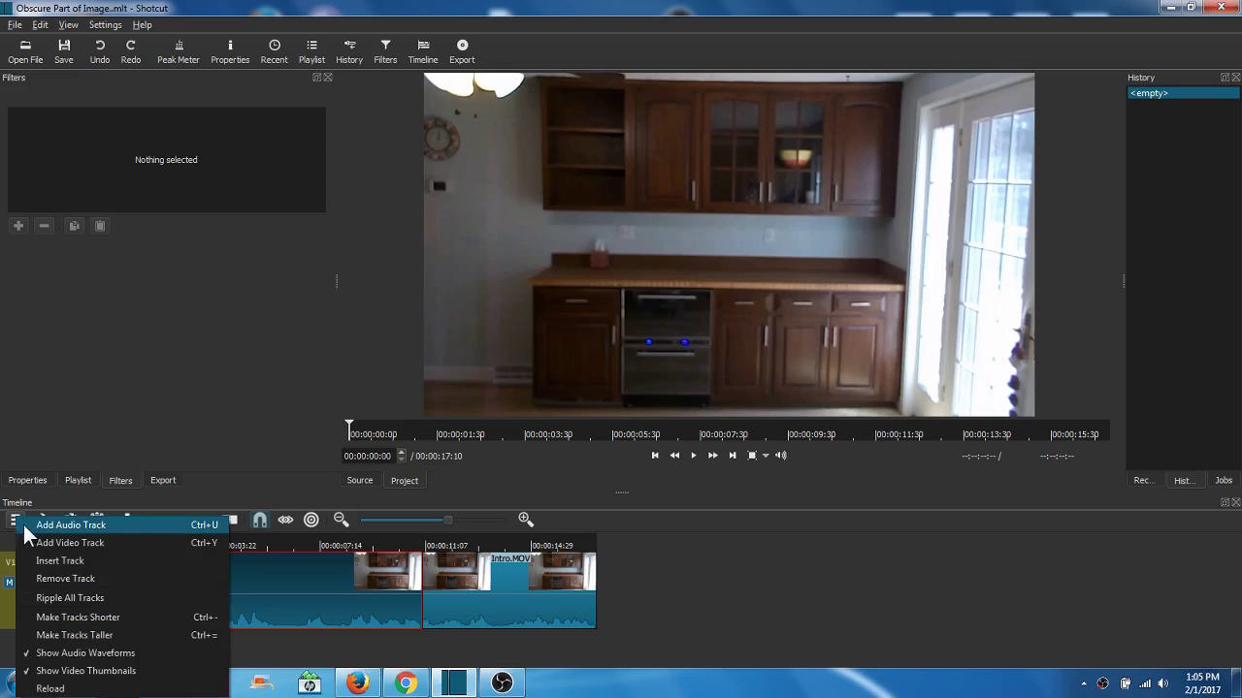
pyautogui.click(83, 542)
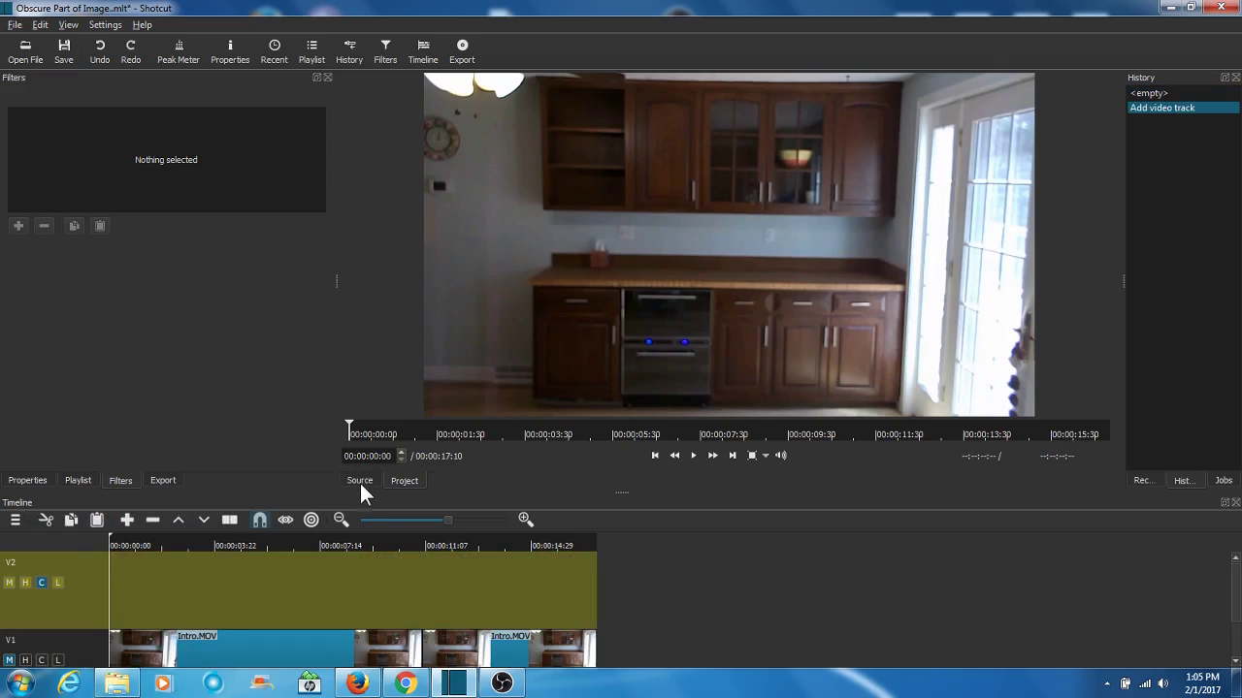
pyautogui.moveTo(358, 486); pyautogui.dragTo(358, 440)
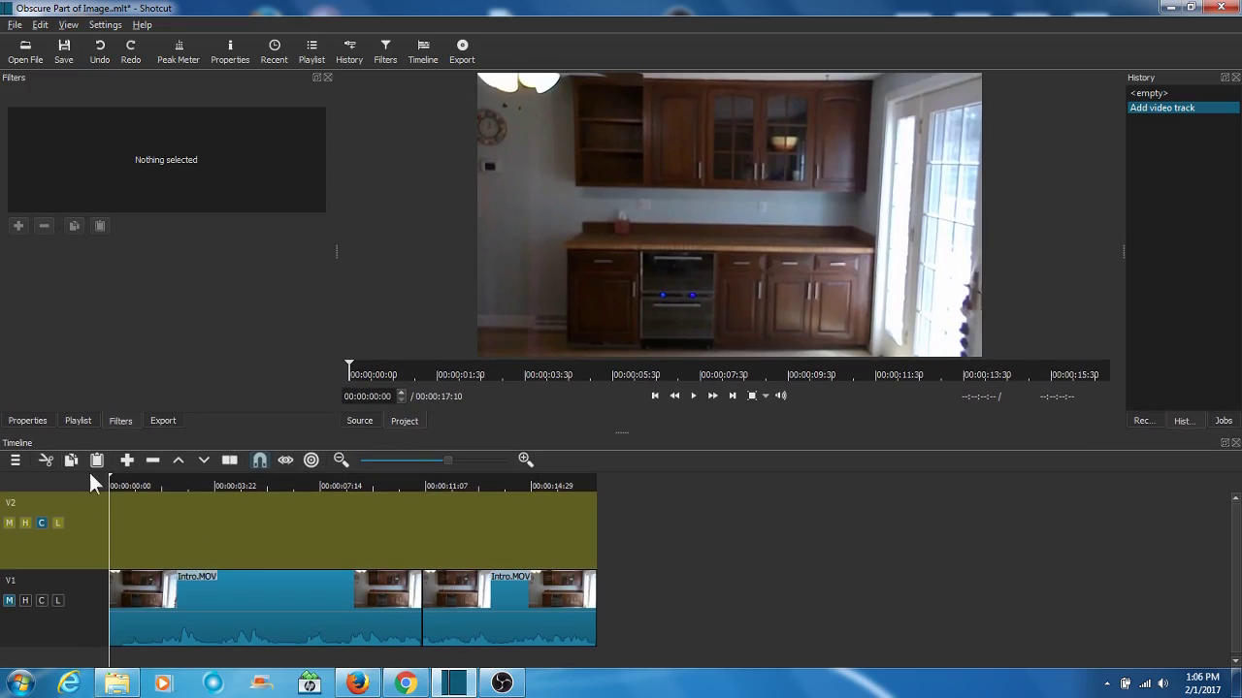
# Copy the first Intro.MOV clip onto the start of V2, aligned with the original, and select it.
pyautogui.click(96, 627)
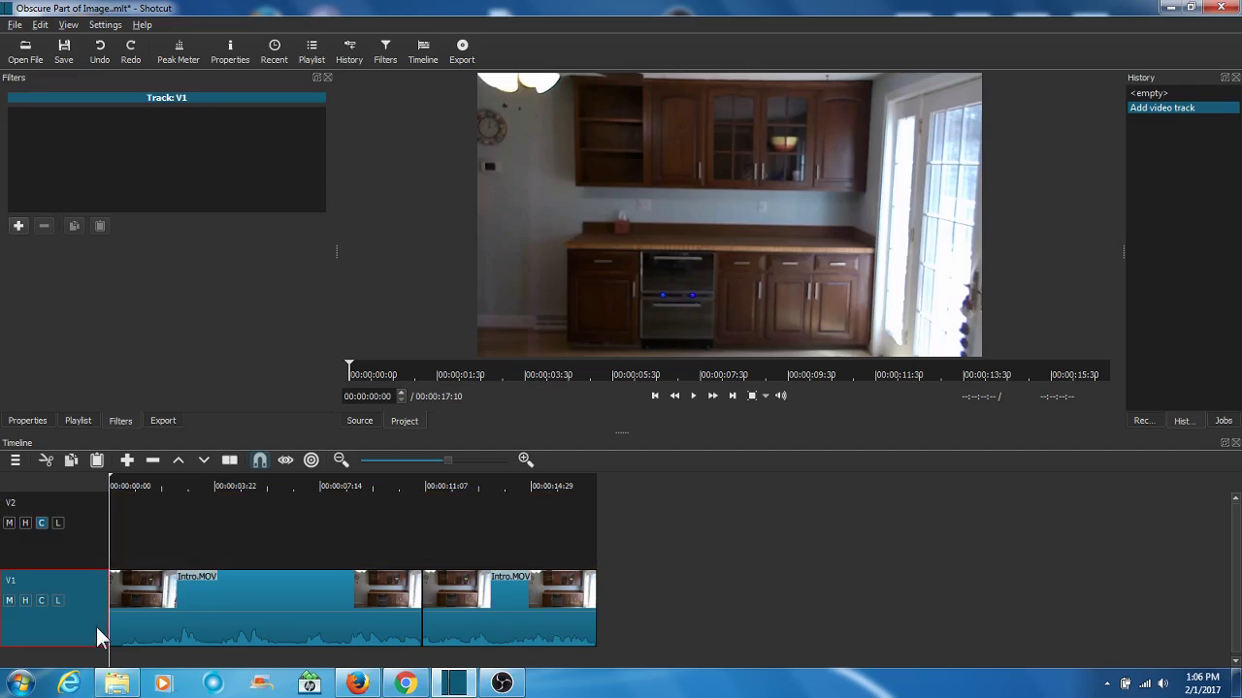
pyautogui.click(236, 612)
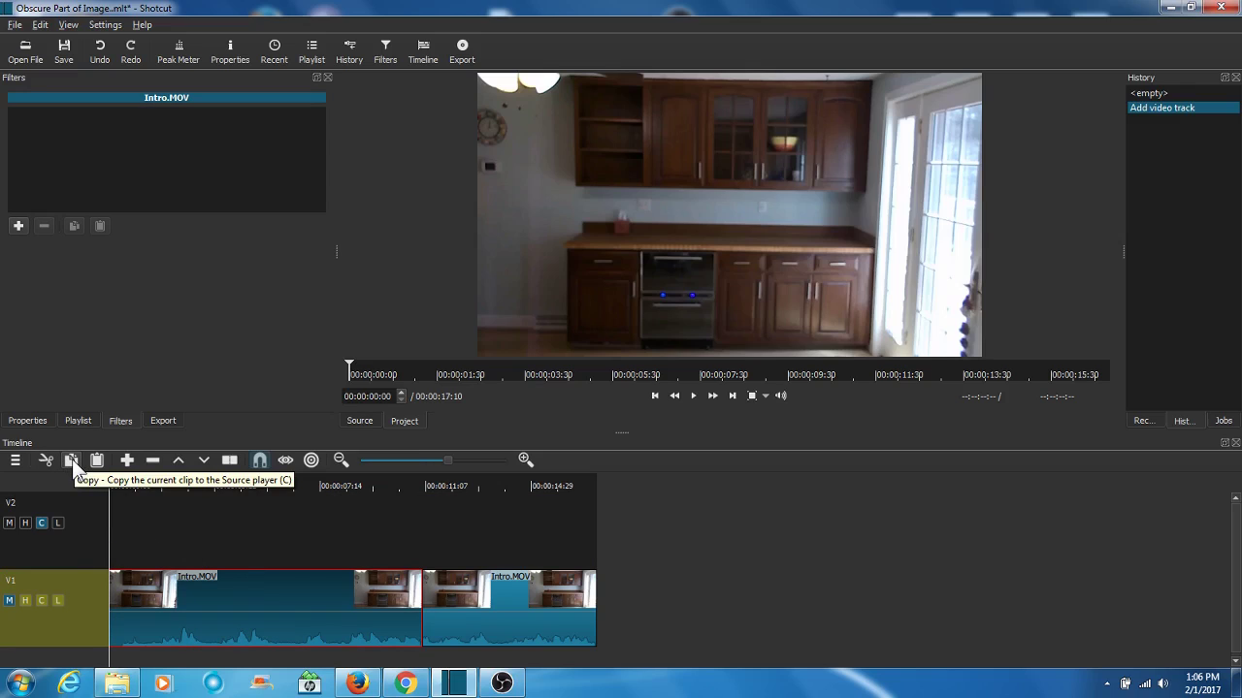
pyautogui.click(86, 549)
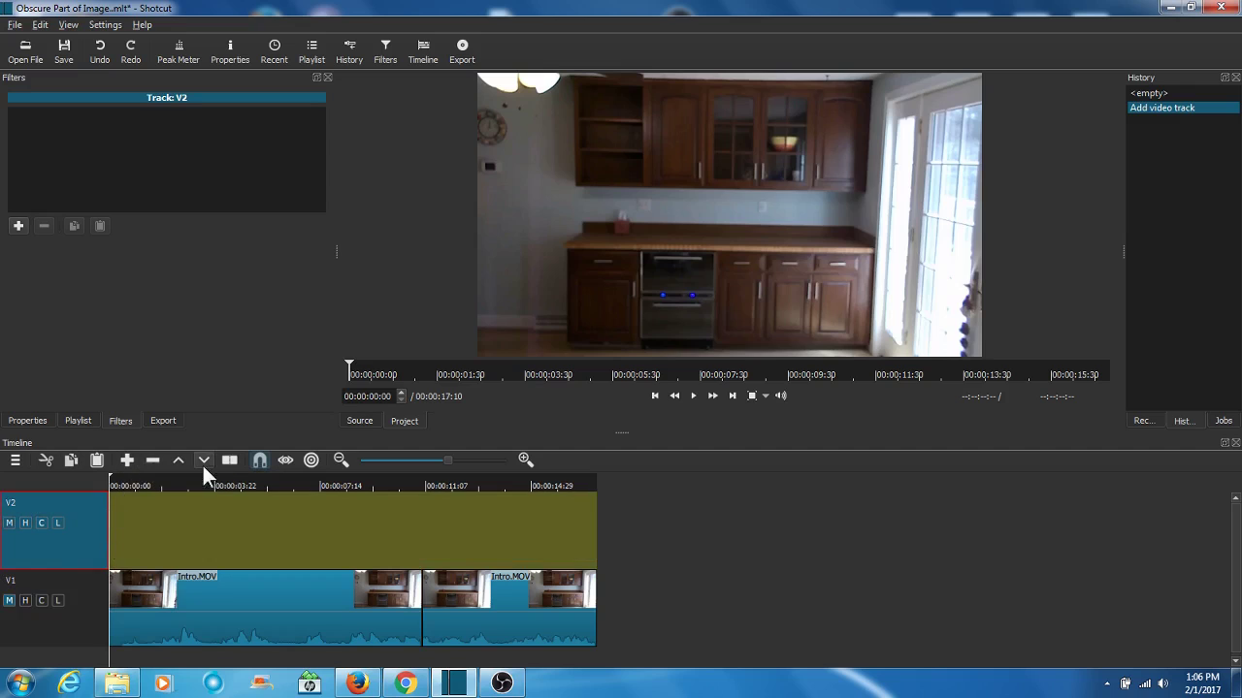
pyautogui.click(96, 460)
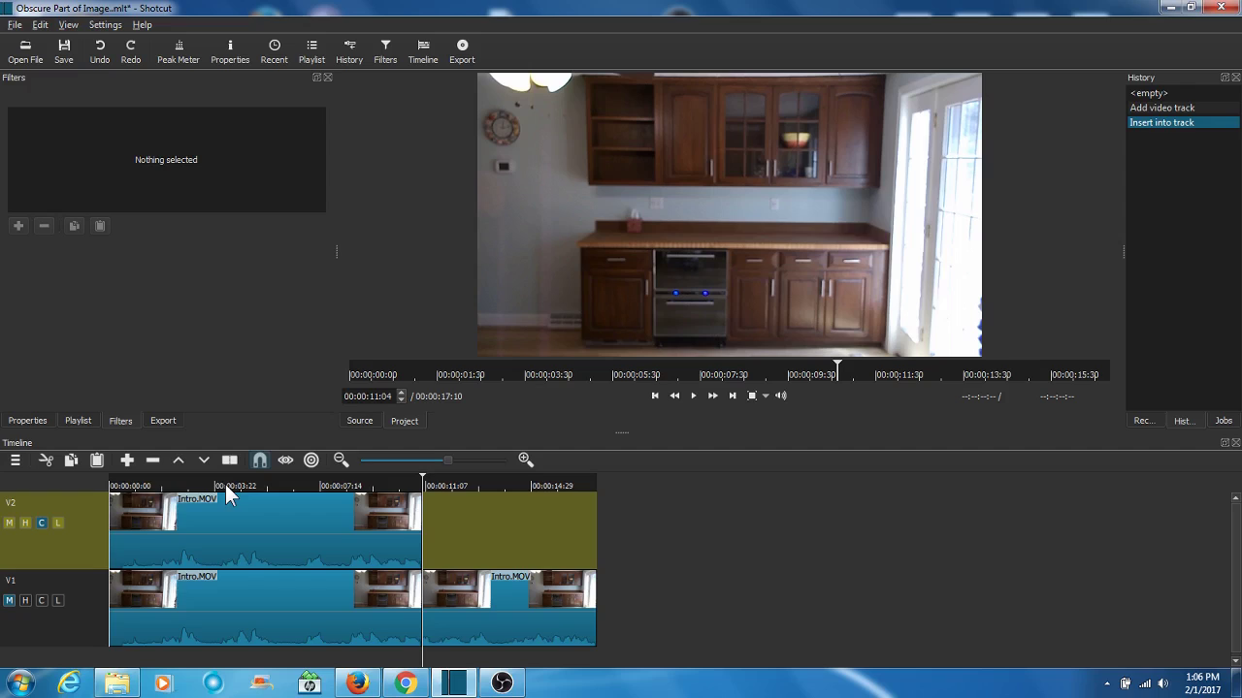
pyautogui.click(115, 486)
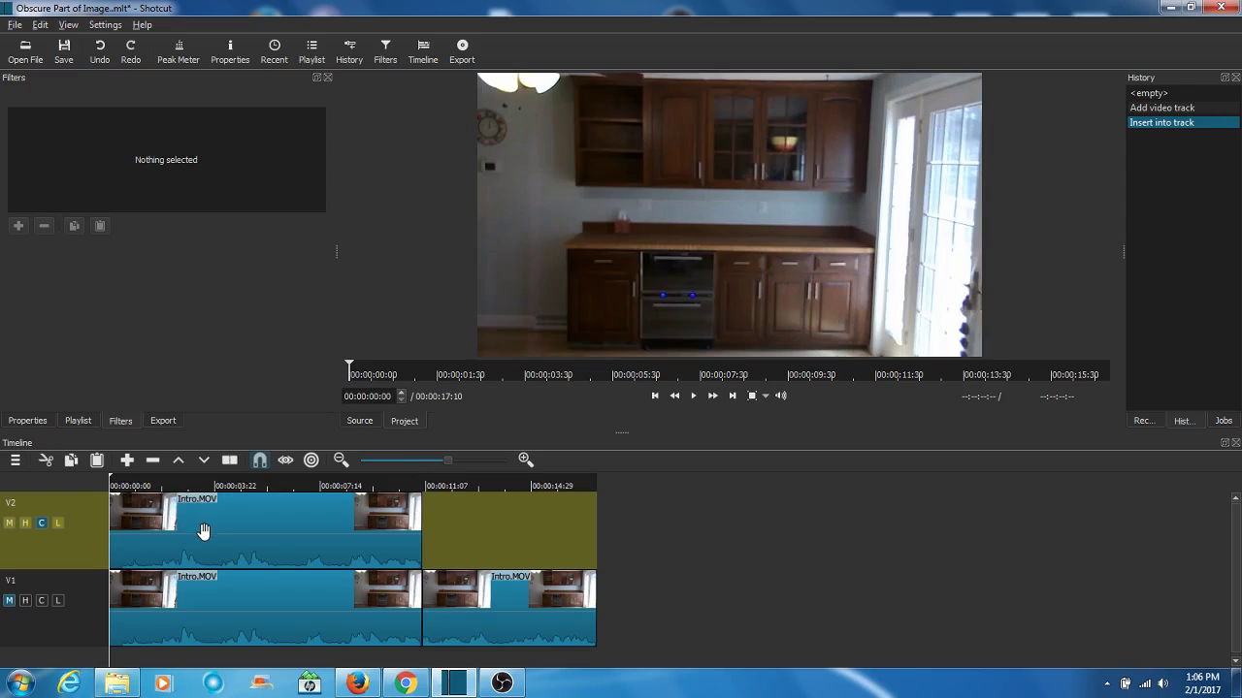
pyautogui.click(210, 535)
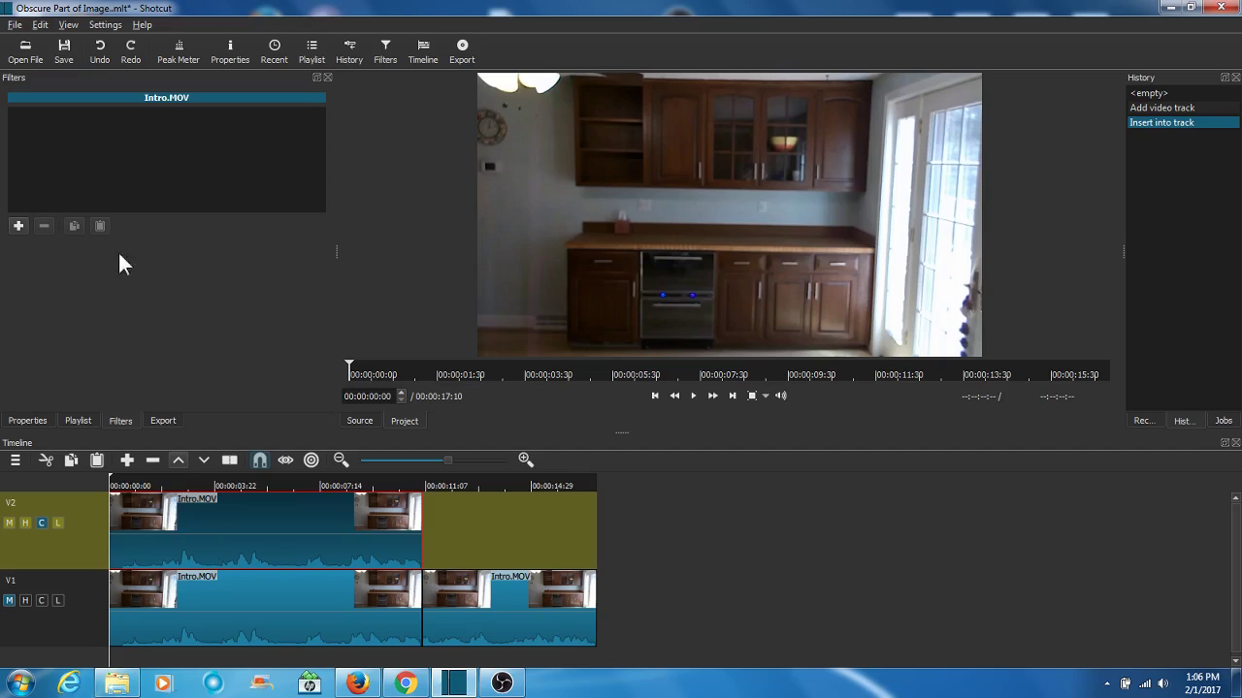
# Apply the Mute audio filter to the Intro.MOV copy on V2.
pyautogui.click(18, 227)
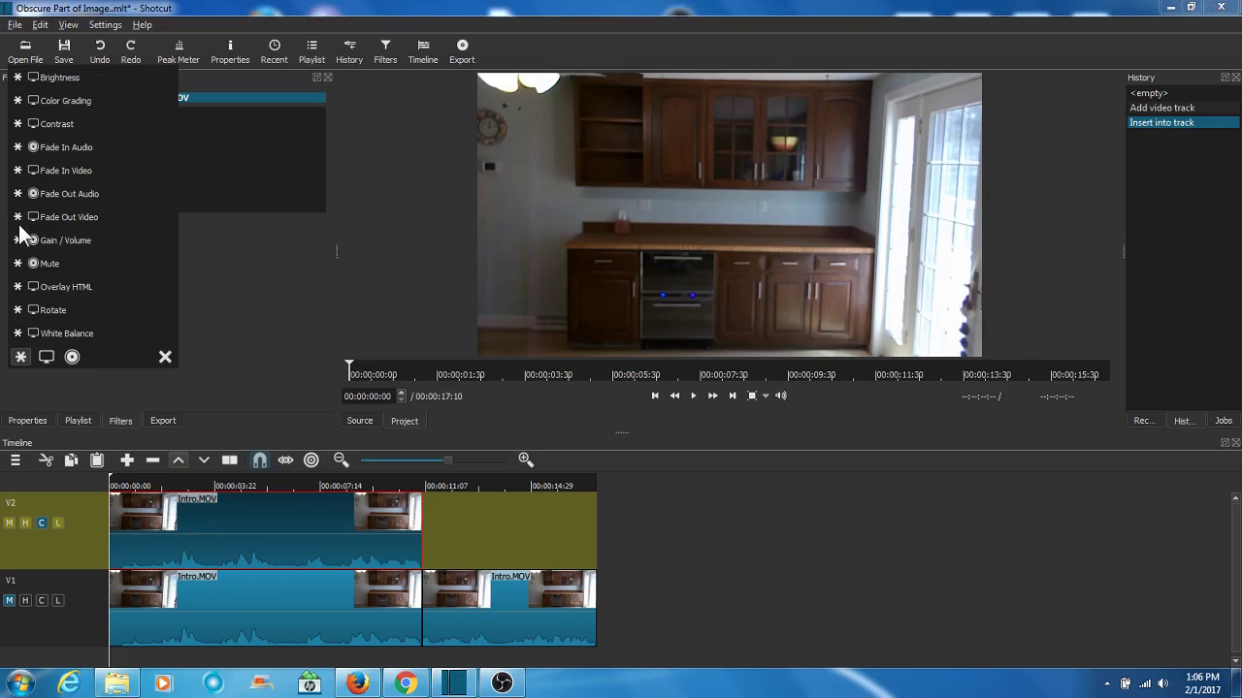
pyautogui.click(52, 263)
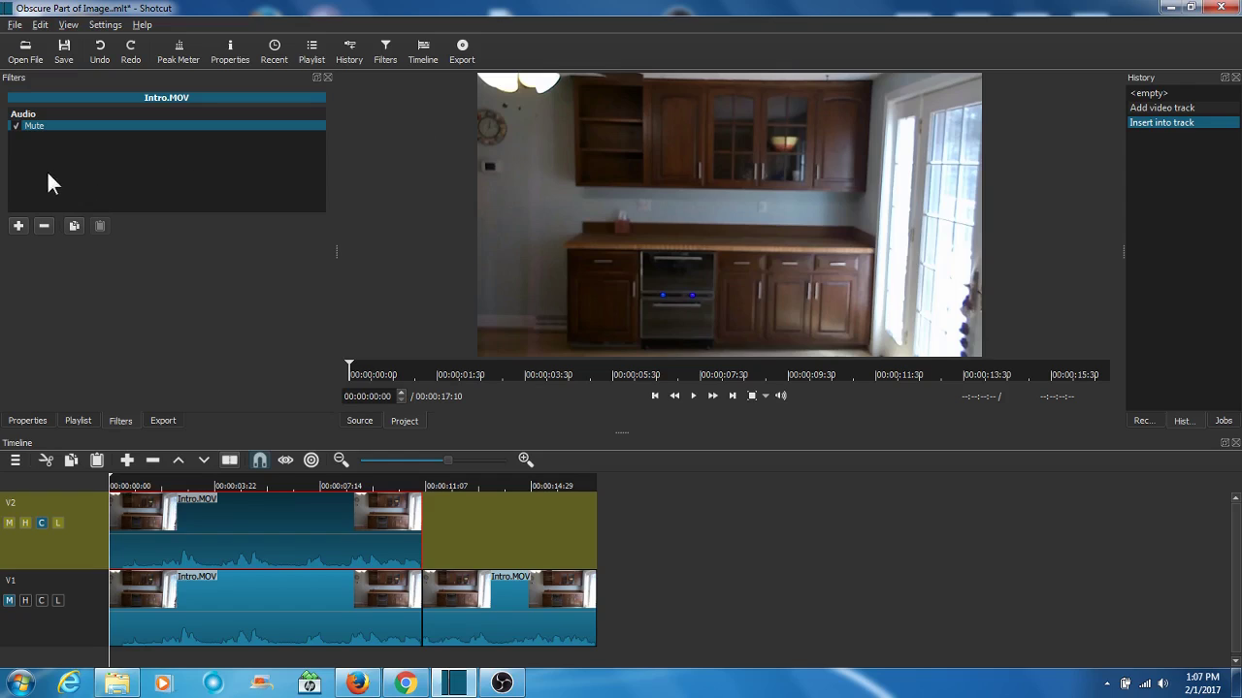
pyautogui.click(18, 227)
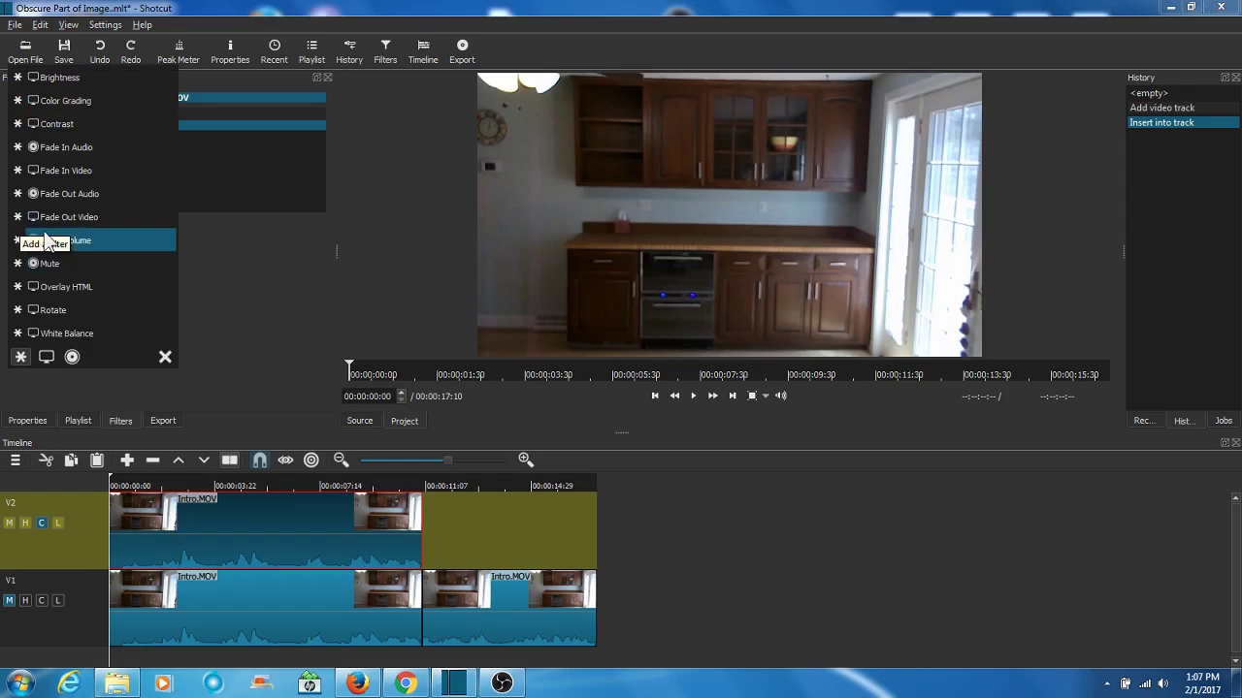
# Add a Crop filter to the V2 clip trimming 422 px bottom and 1084 px right.
pyautogui.click(49, 362)
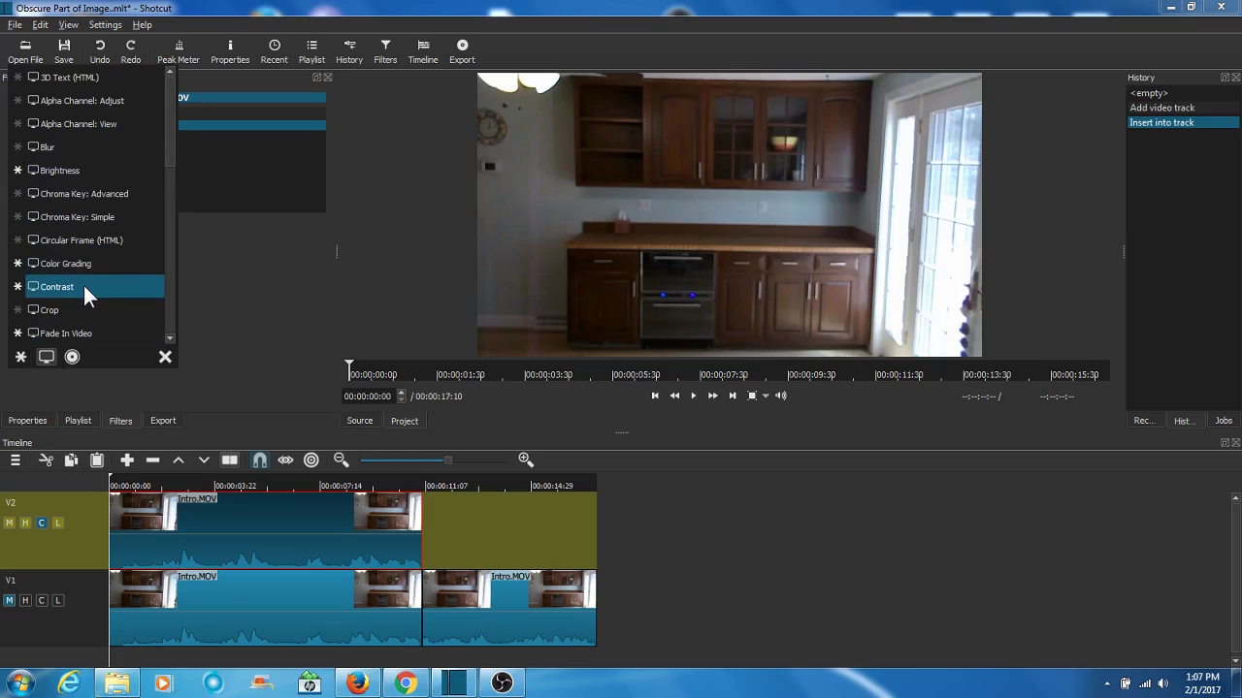
pyautogui.click(66, 310)
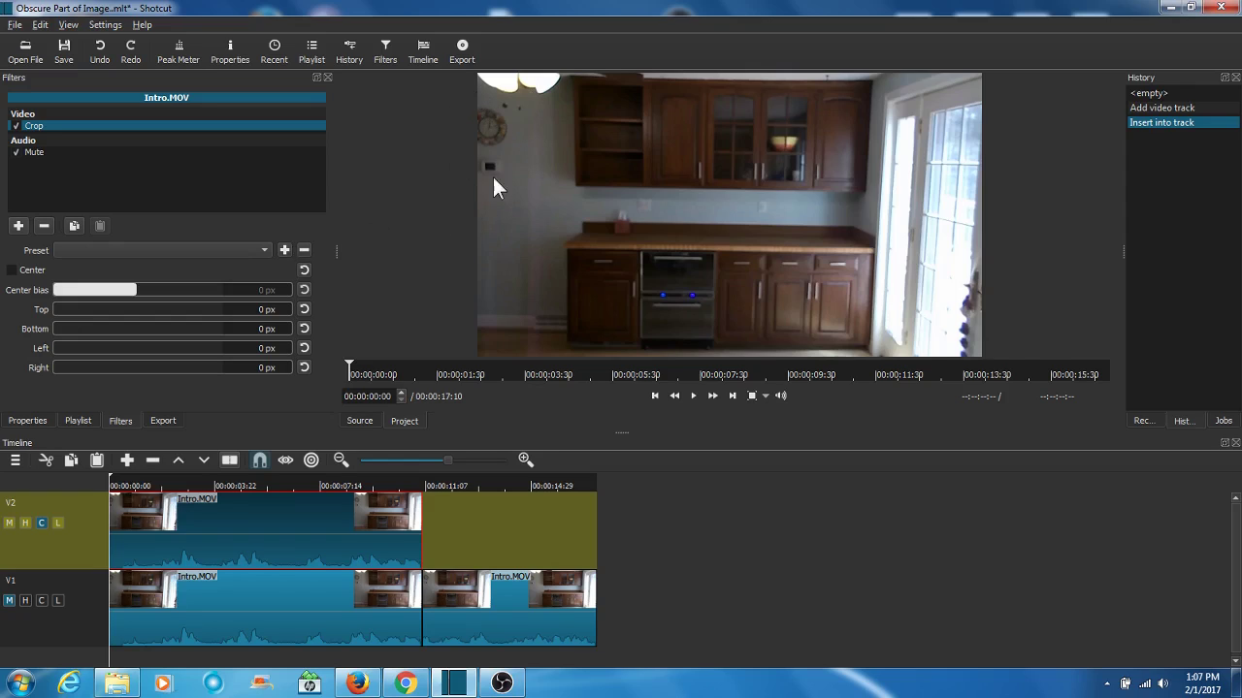
pyautogui.click(117, 331)
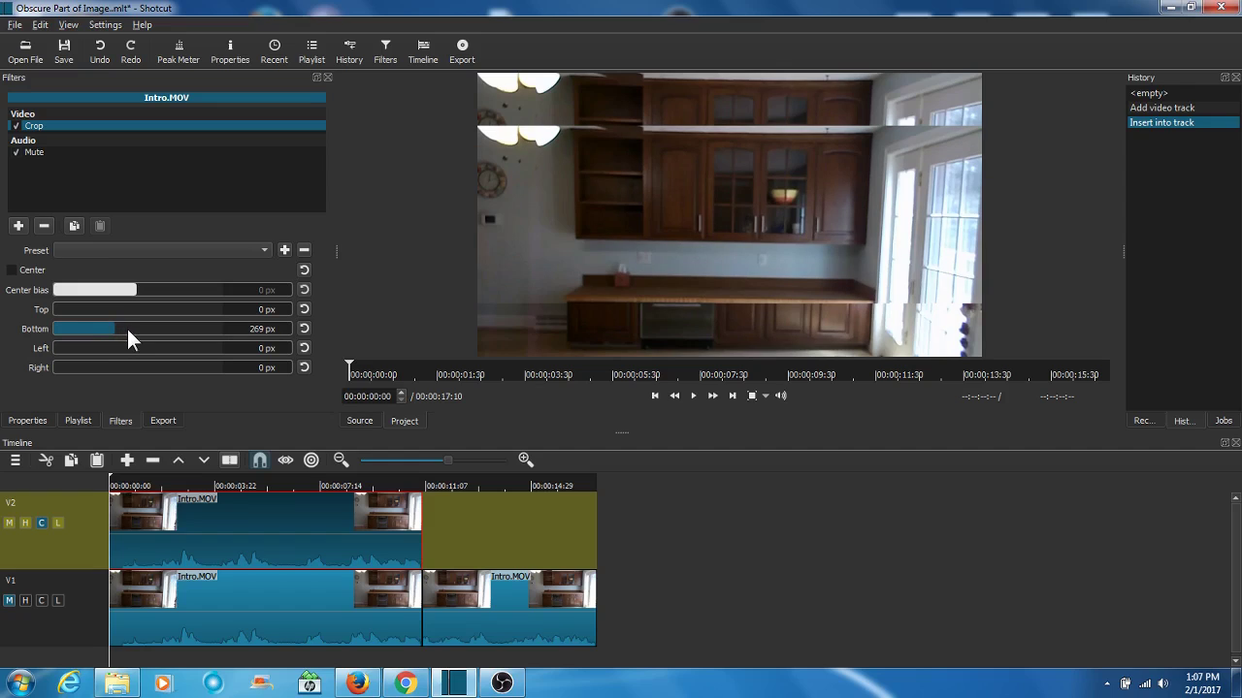
pyautogui.click(140, 329)
pyautogui.moveTo(139, 329); pyautogui.dragTo(153, 326)
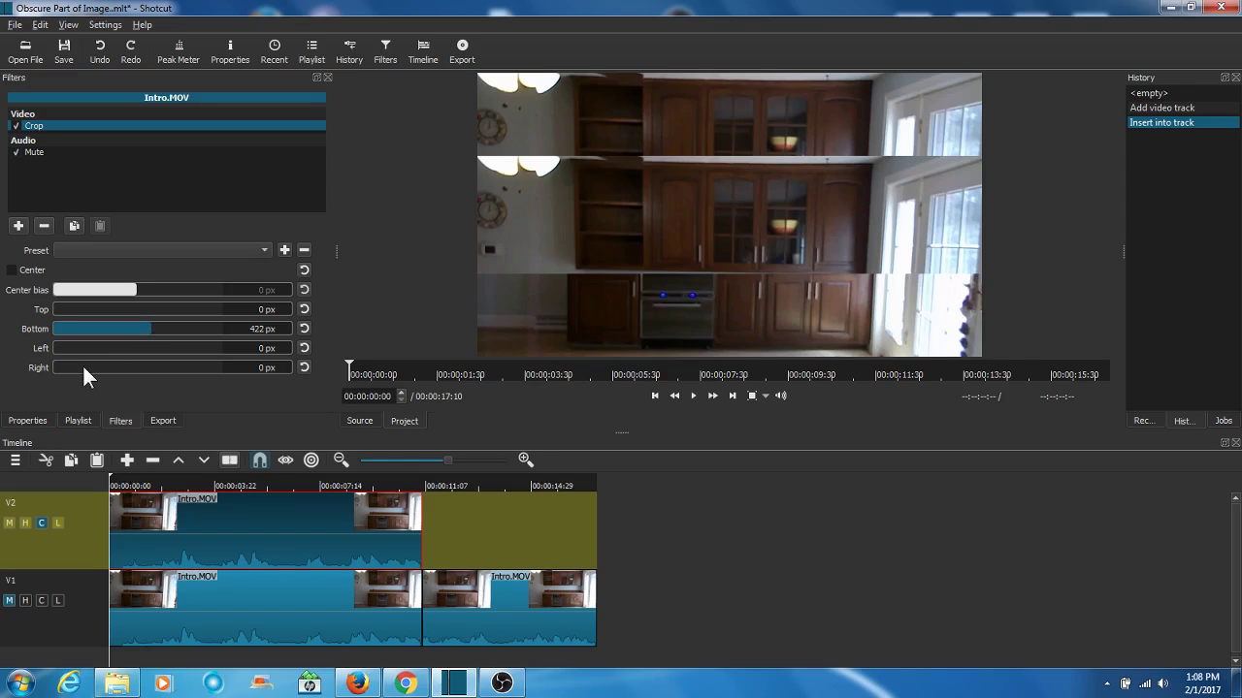
pyautogui.moveTo(83, 367); pyautogui.dragTo(196, 369)
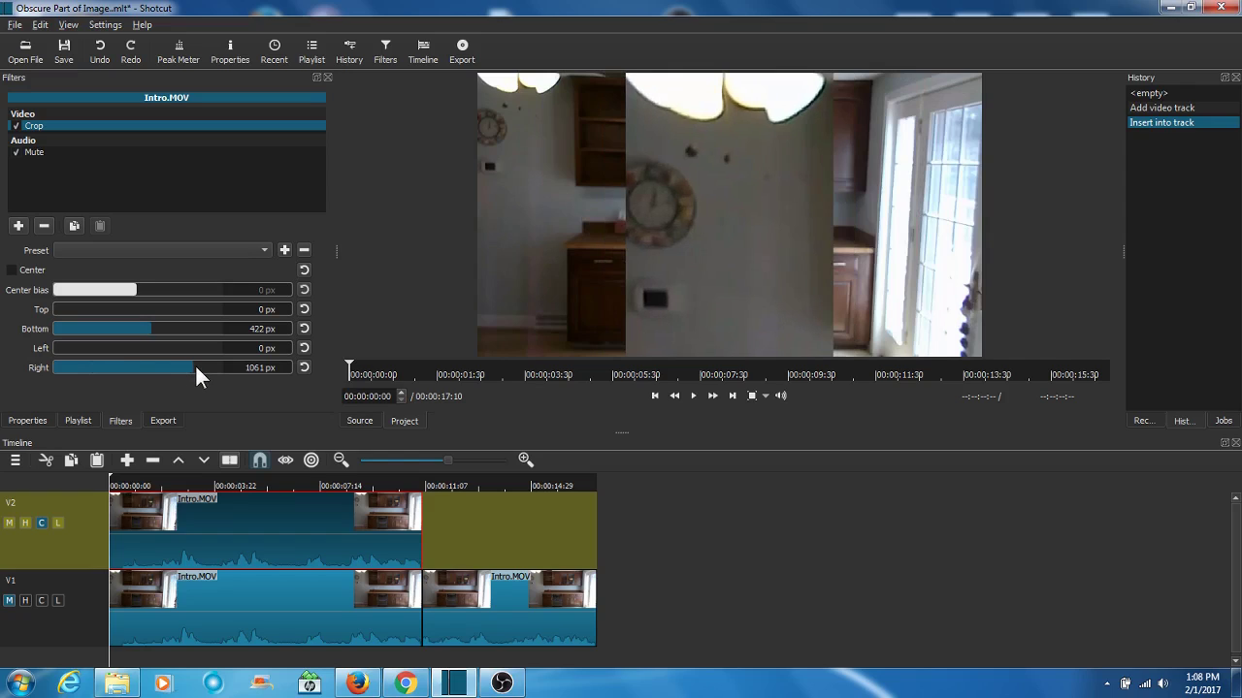
pyautogui.moveTo(200, 366); pyautogui.dragTo(198, 363)
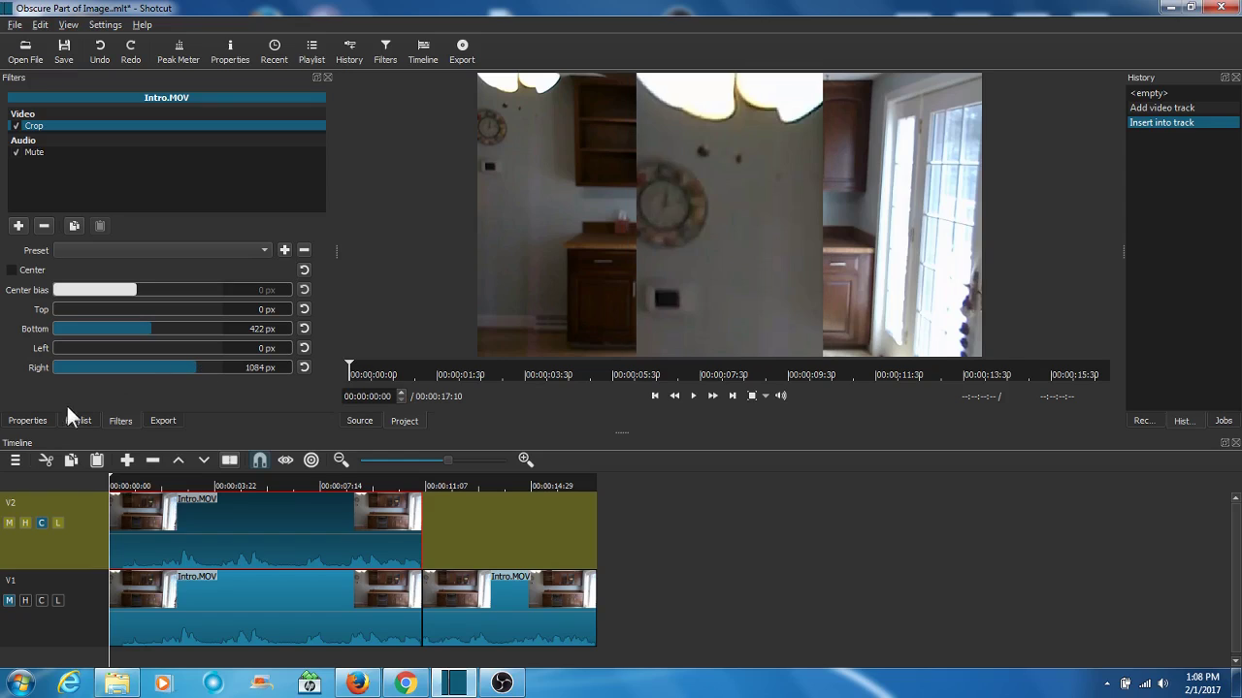
# Hide V1 and add a Size and Position filter scaling the V2 clip to 203 x 305 at 0,0.
pyautogui.click(25, 600)
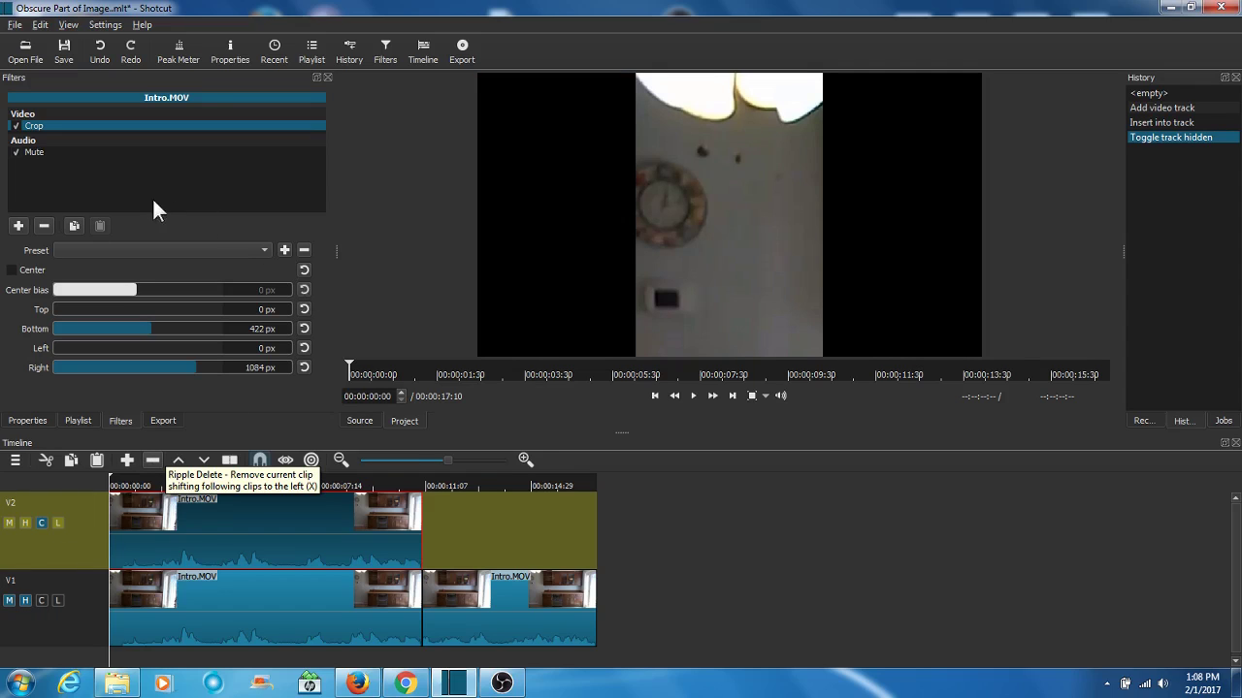
pyautogui.click(19, 227)
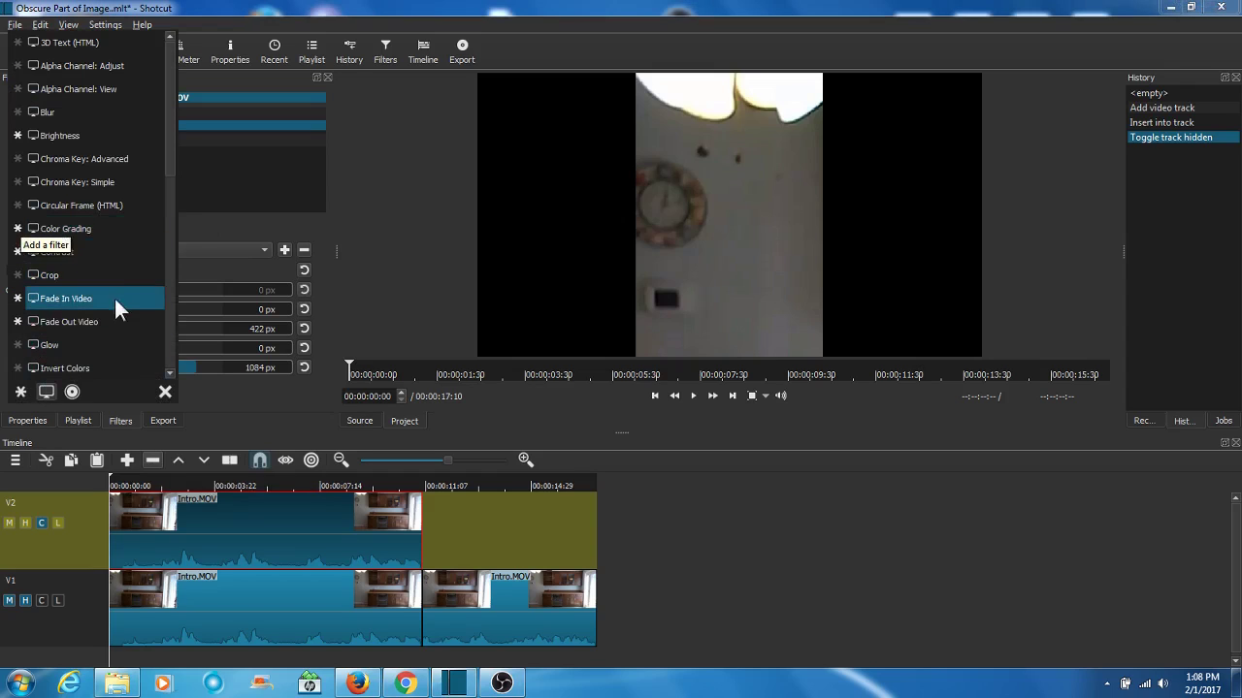
pyautogui.scroll(-8, 168, 324)
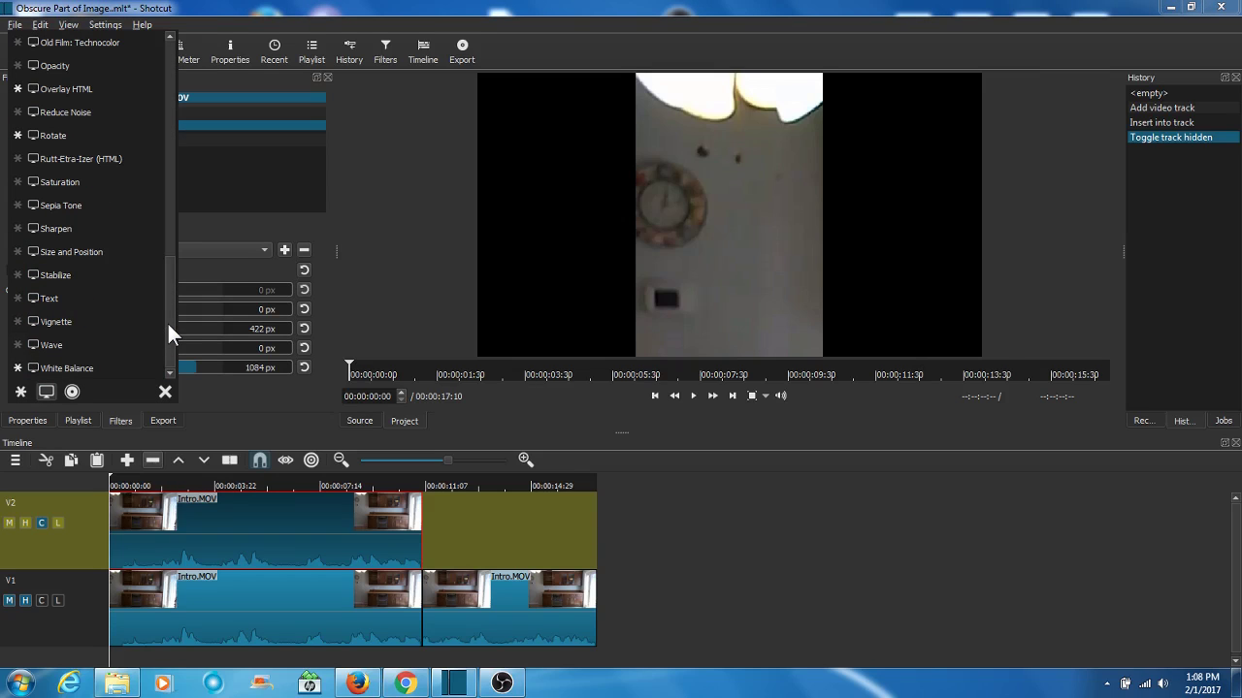
pyautogui.click(104, 252)
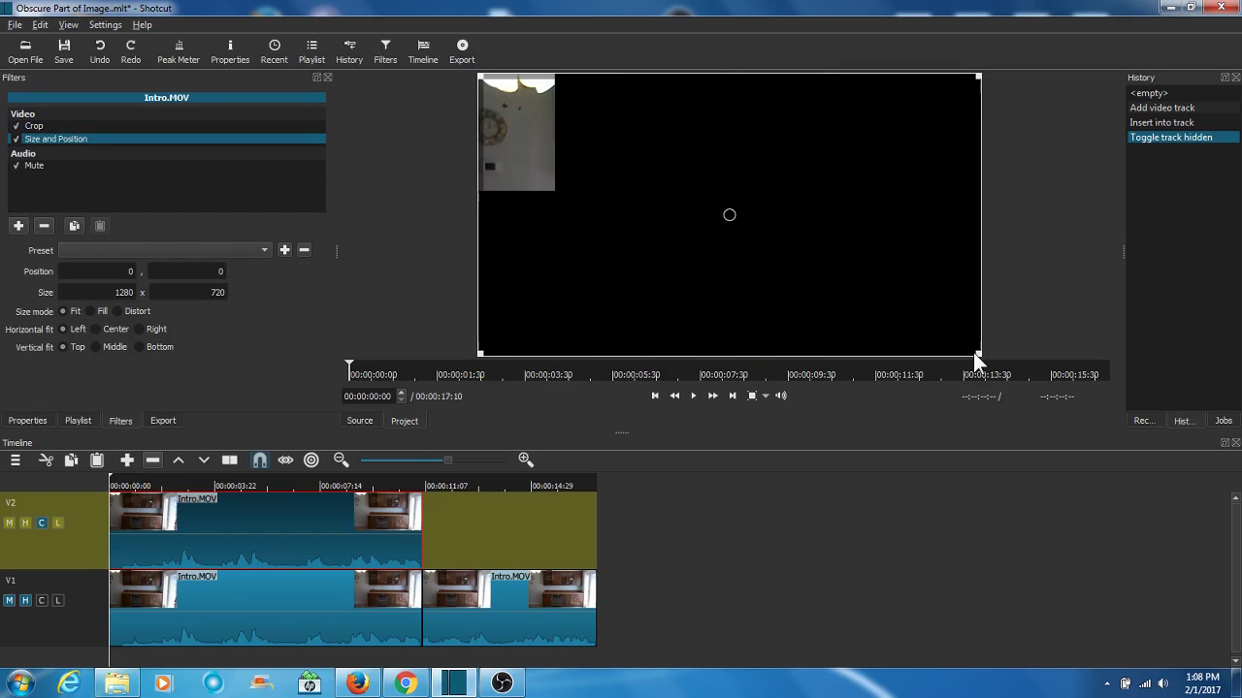
pyautogui.moveTo(975, 353); pyautogui.dragTo(544, 185)
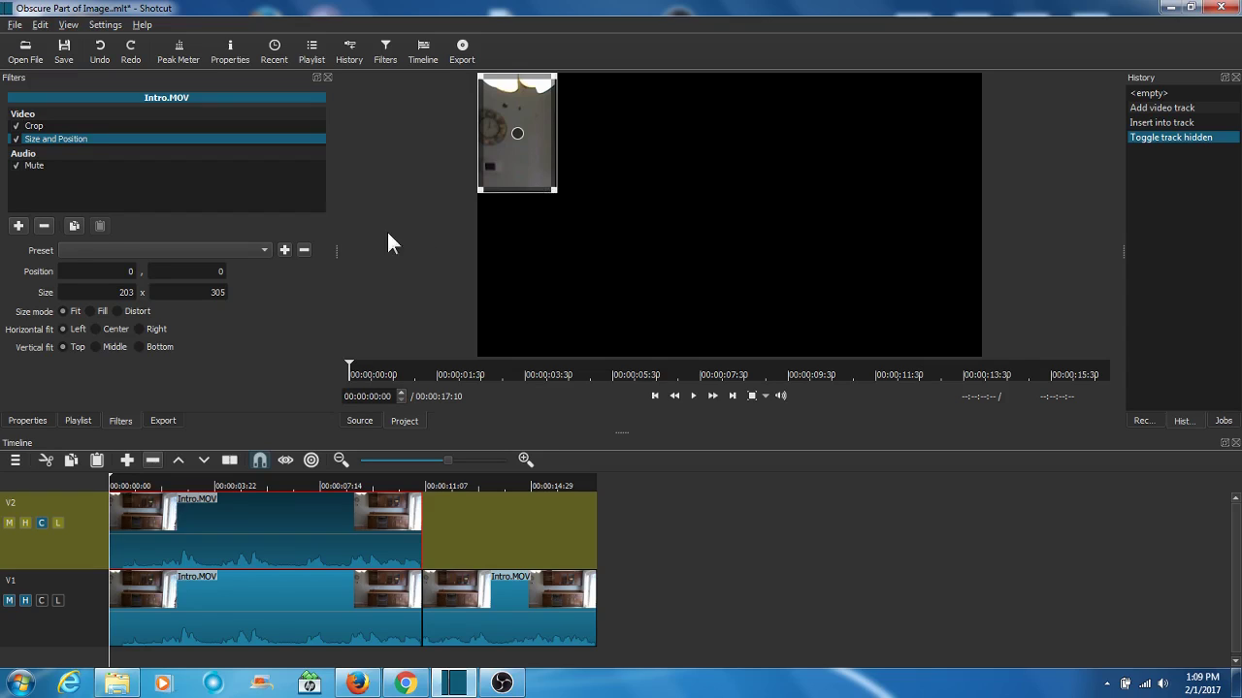
# Add a Blur filter to the cropped V2 clip with 13 px width and 27 px height.
pyautogui.click(18, 226)
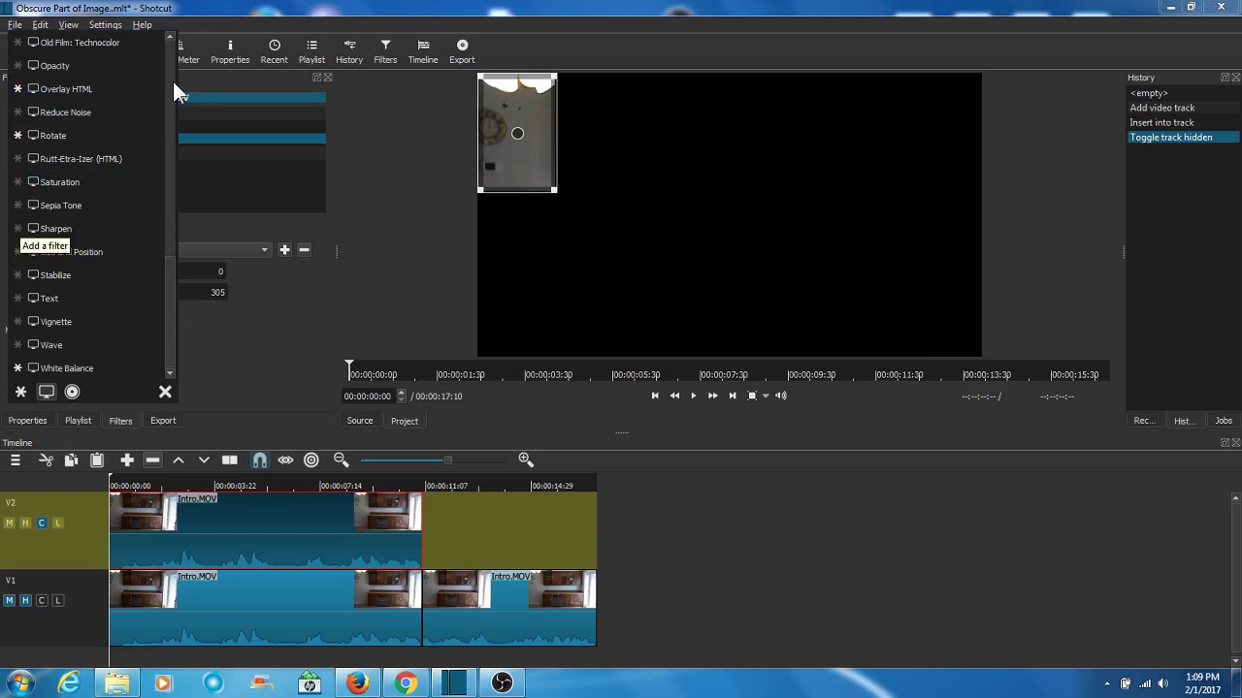
pyautogui.scroll(10, 169, 70)
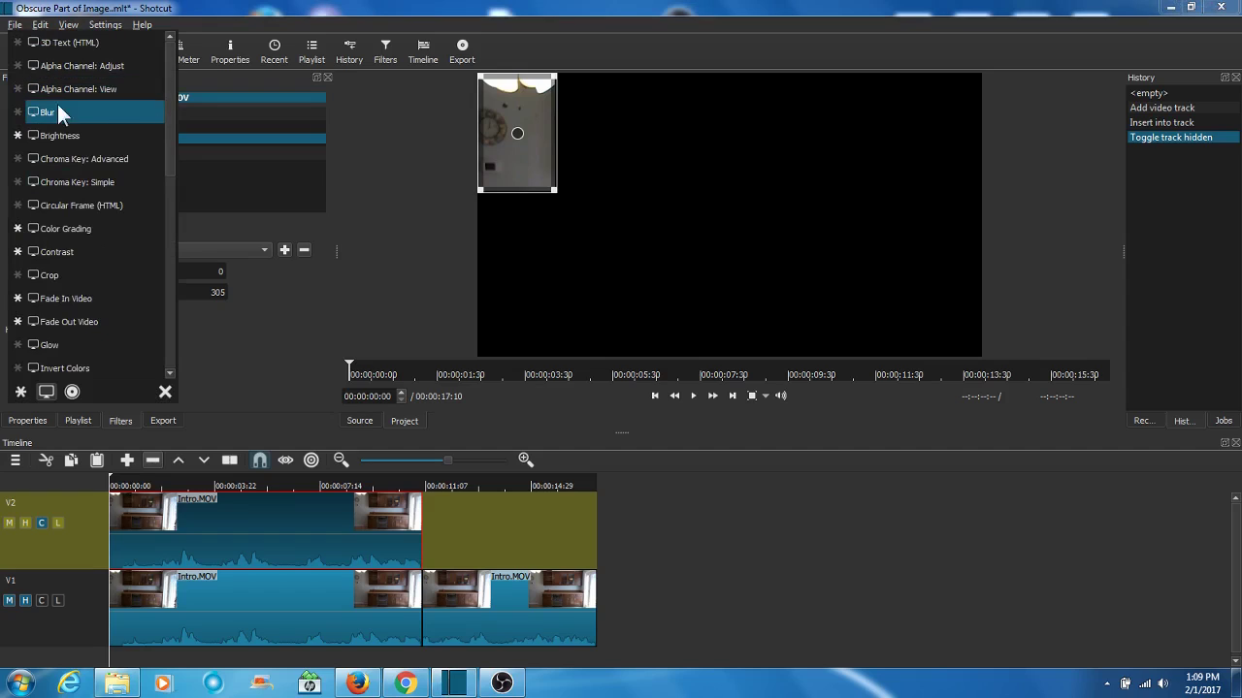
pyautogui.click(54, 111)
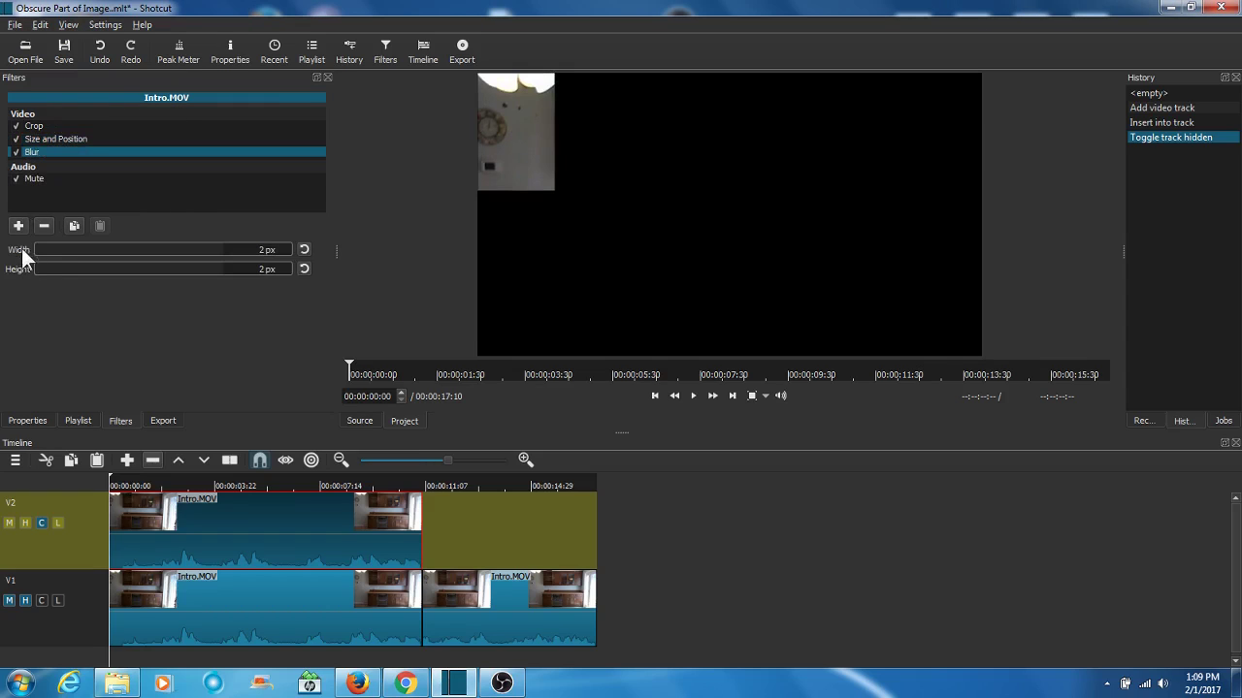
pyautogui.click(46, 251)
pyautogui.moveTo(48, 248); pyautogui.dragTo(53, 248)
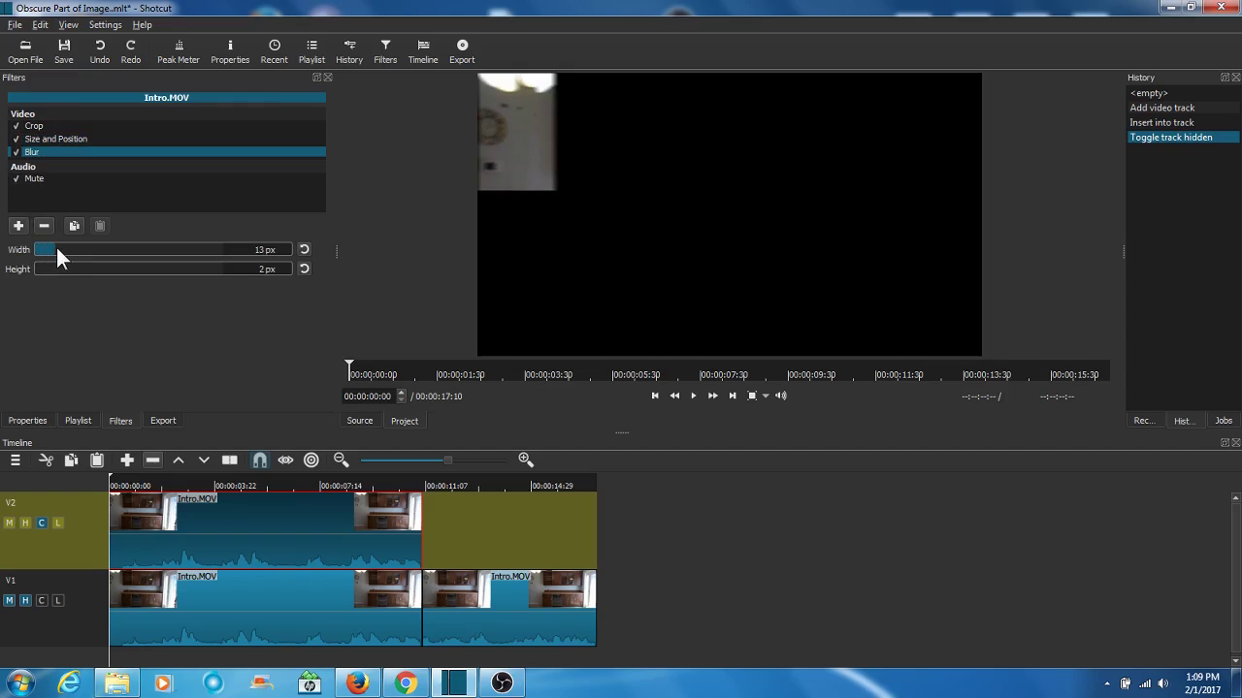
pyautogui.click(54, 268)
pyautogui.moveTo(63, 269); pyautogui.dragTo(85, 269)
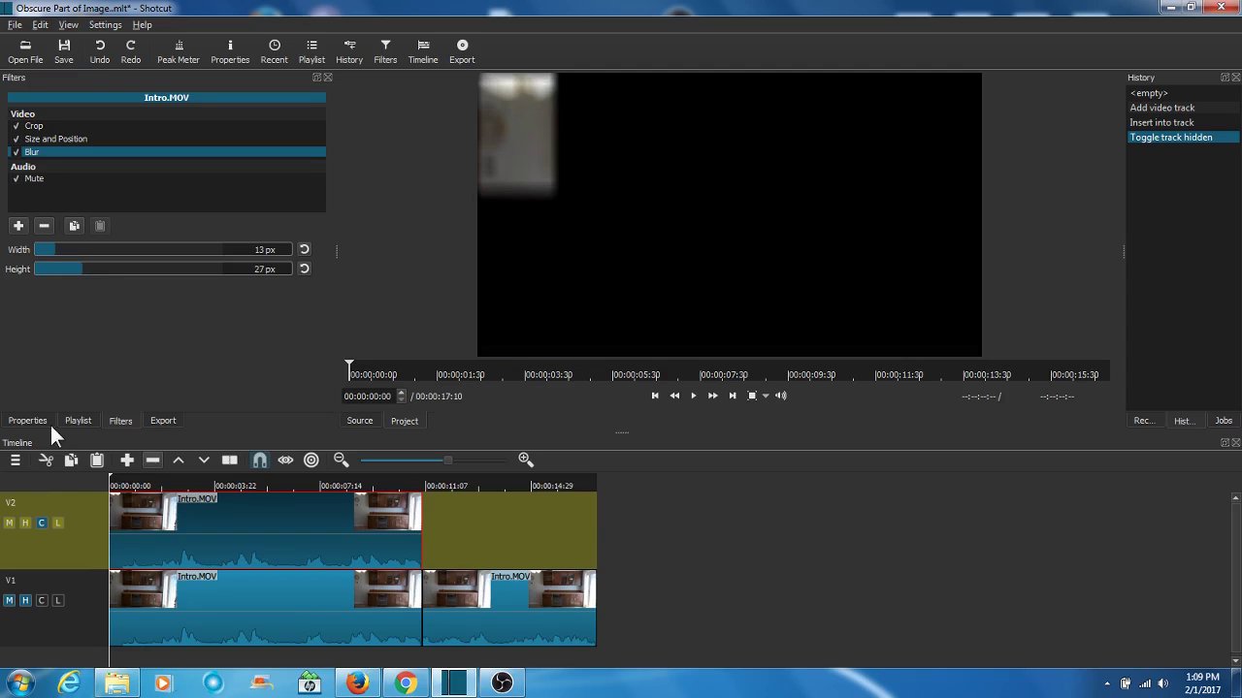
# Unhide track V1 so the full kitchen footage shows beneath the blurred patch.
pyautogui.click(27, 601)
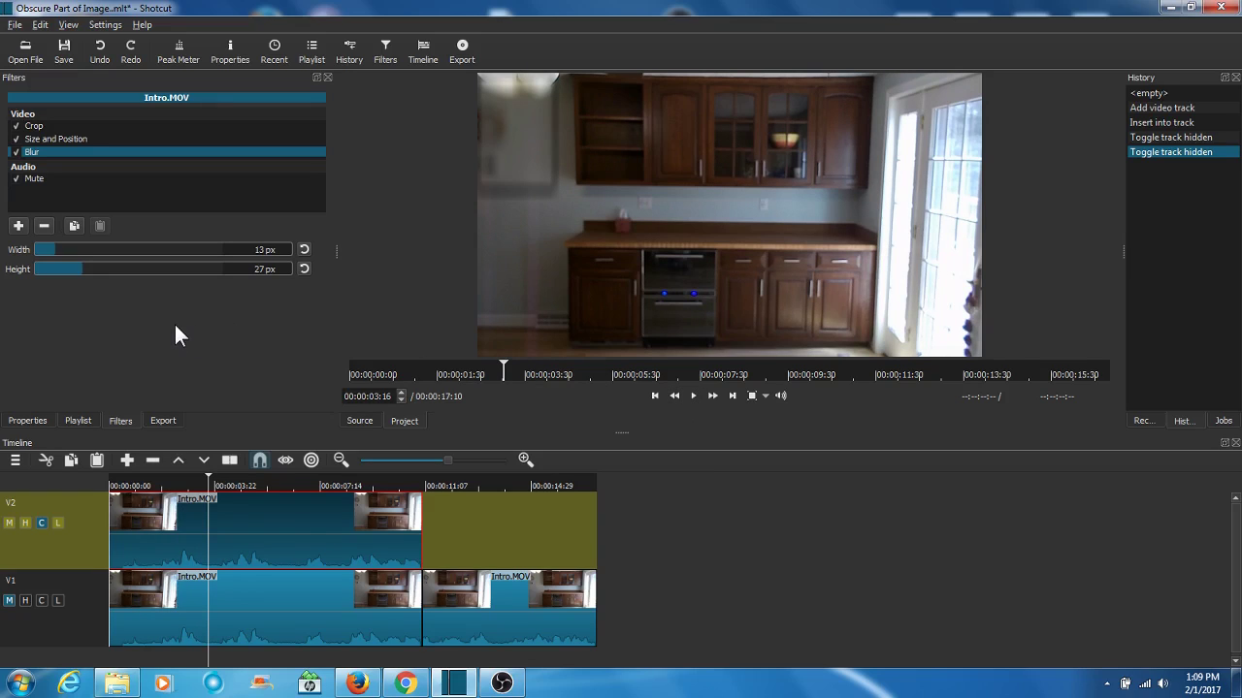
# Remove the Blur, Mute, Size and Position, and Crop filters from the V2 clip.
pyautogui.click(43, 226)
pyautogui.click(44, 226)
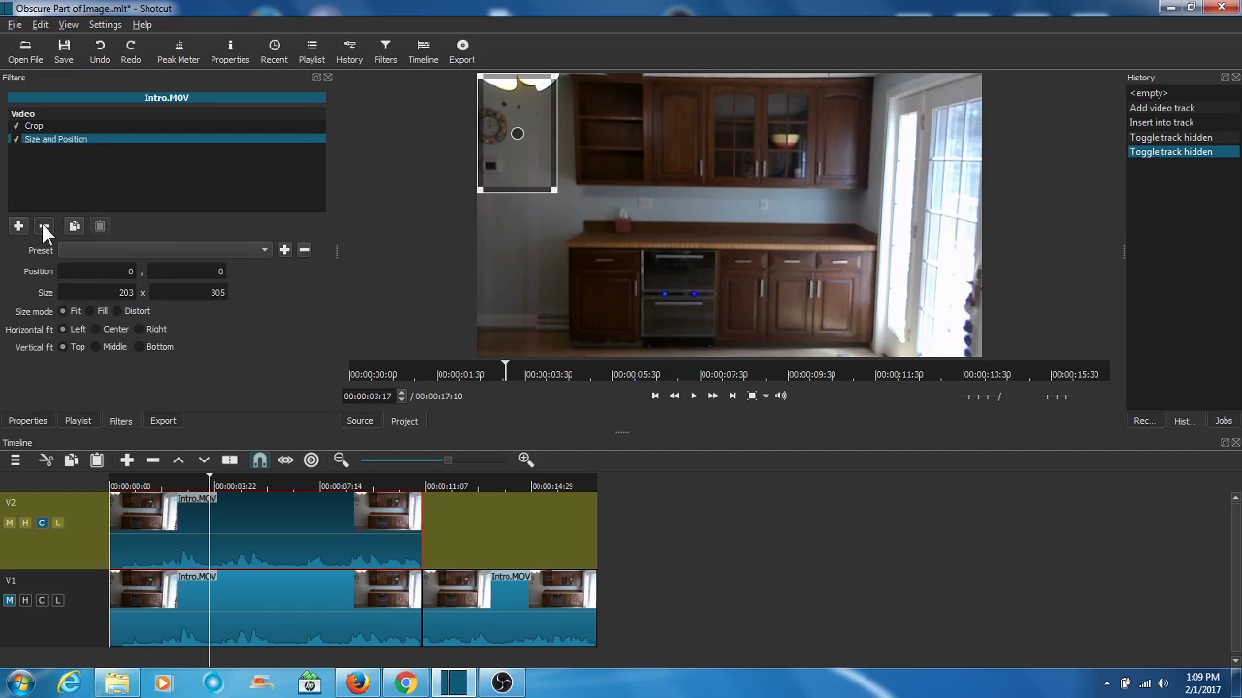
pyautogui.click(43, 226)
pyautogui.click(43, 226)
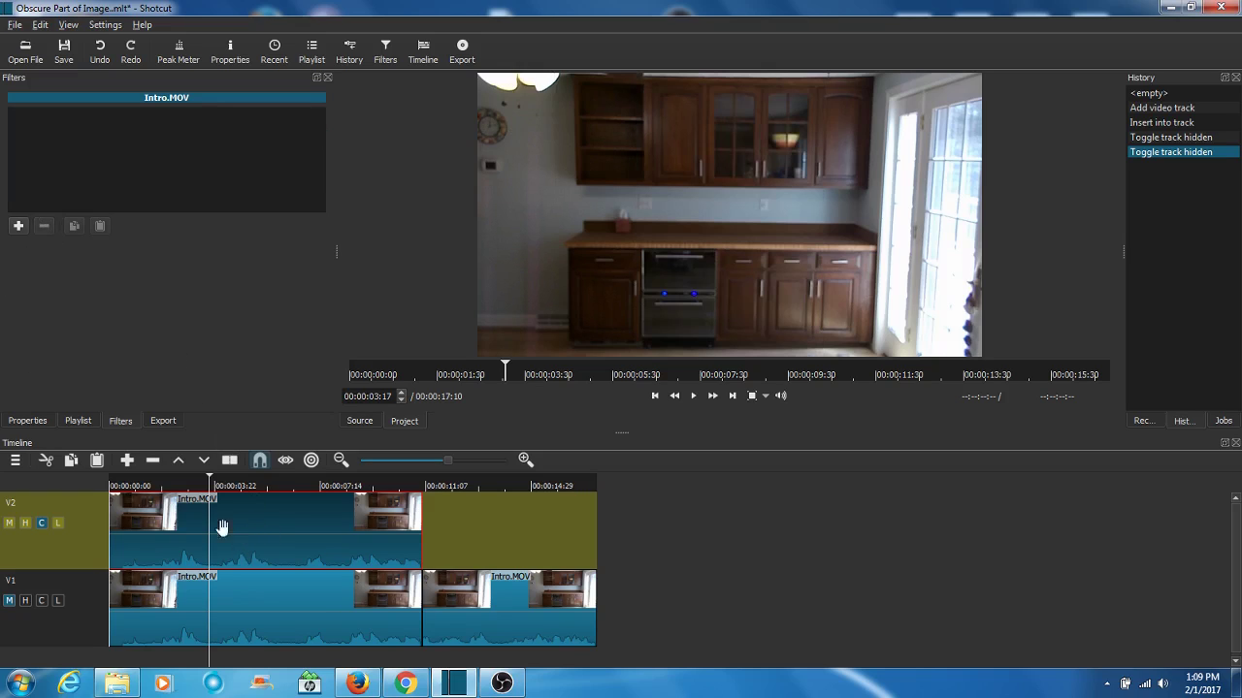
# Delete track V2 via Remove Track and return the playhead to the start.
pyautogui.click(75, 500)
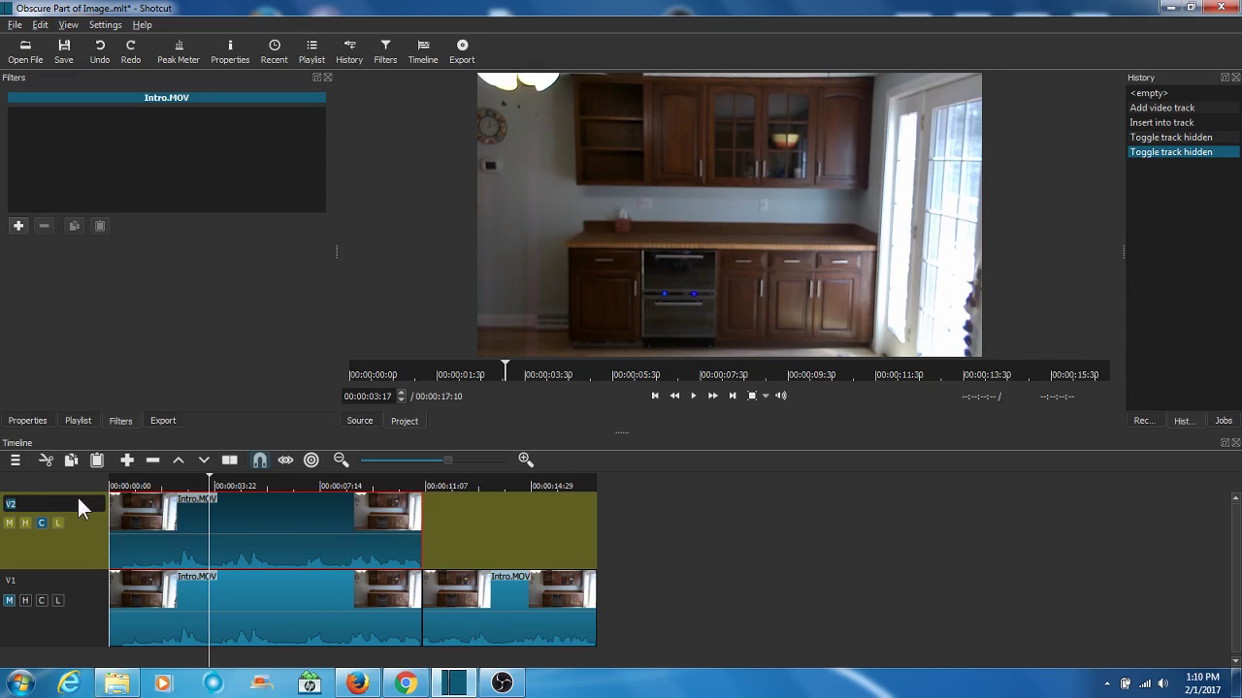
pyautogui.click(15, 464)
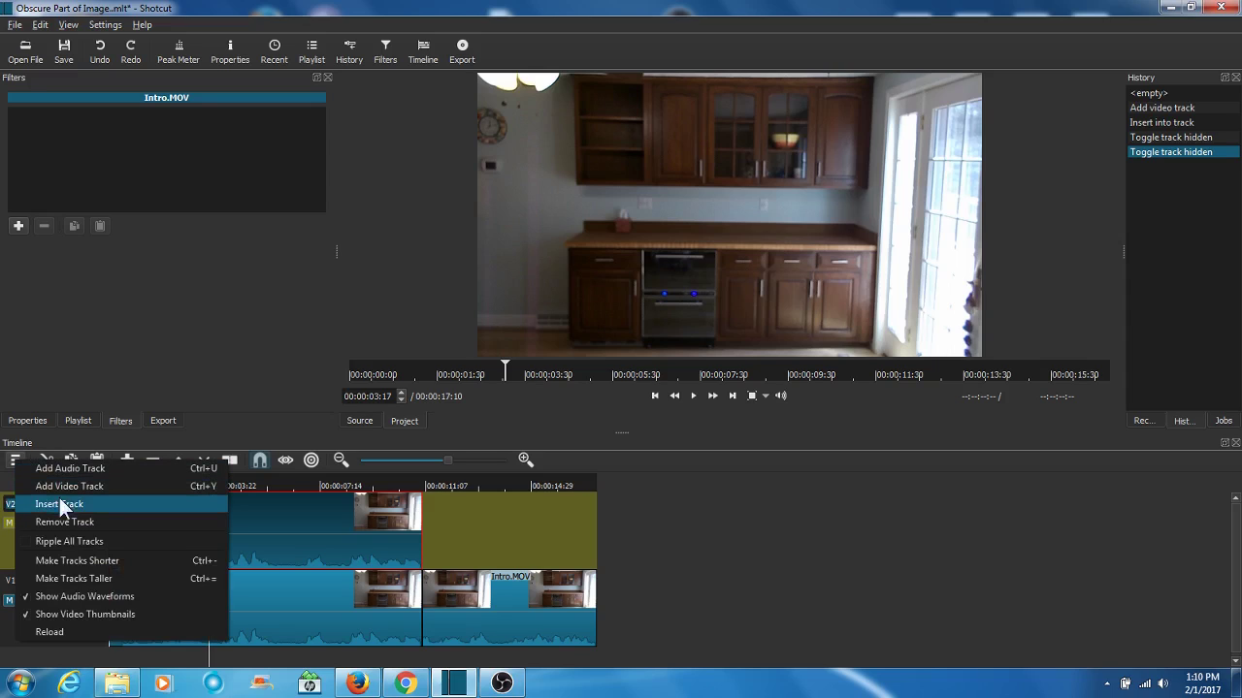
pyautogui.click(75, 519)
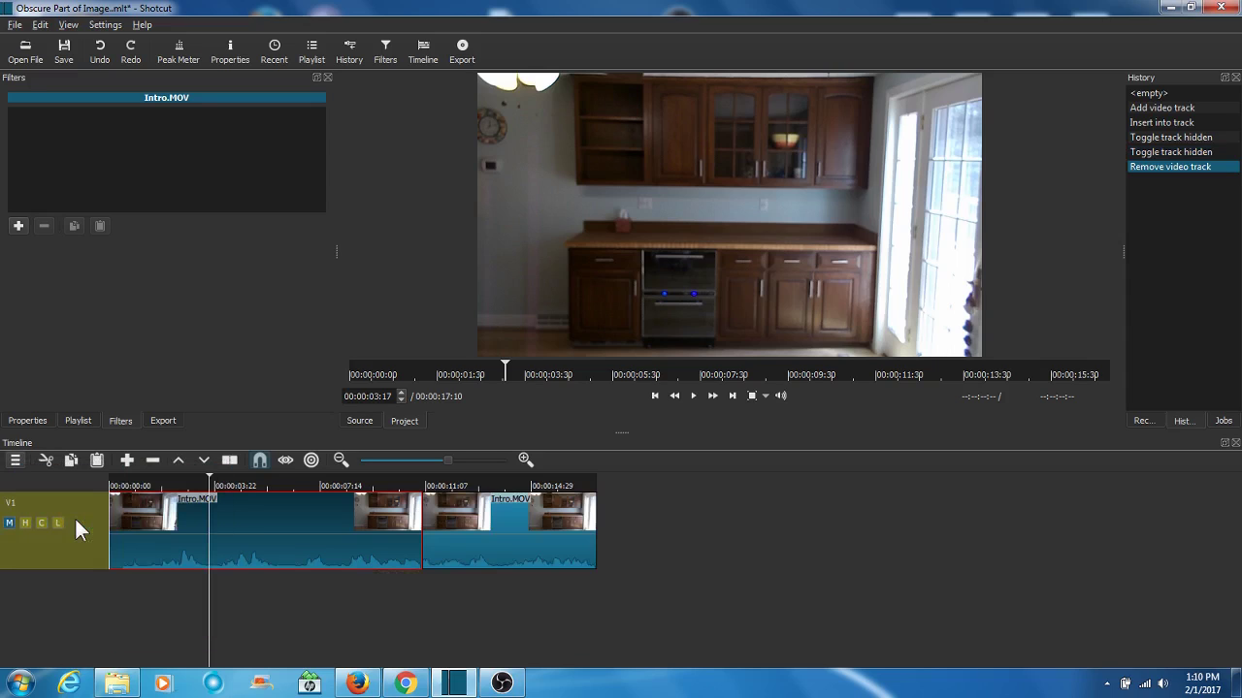
pyautogui.click(268, 499)
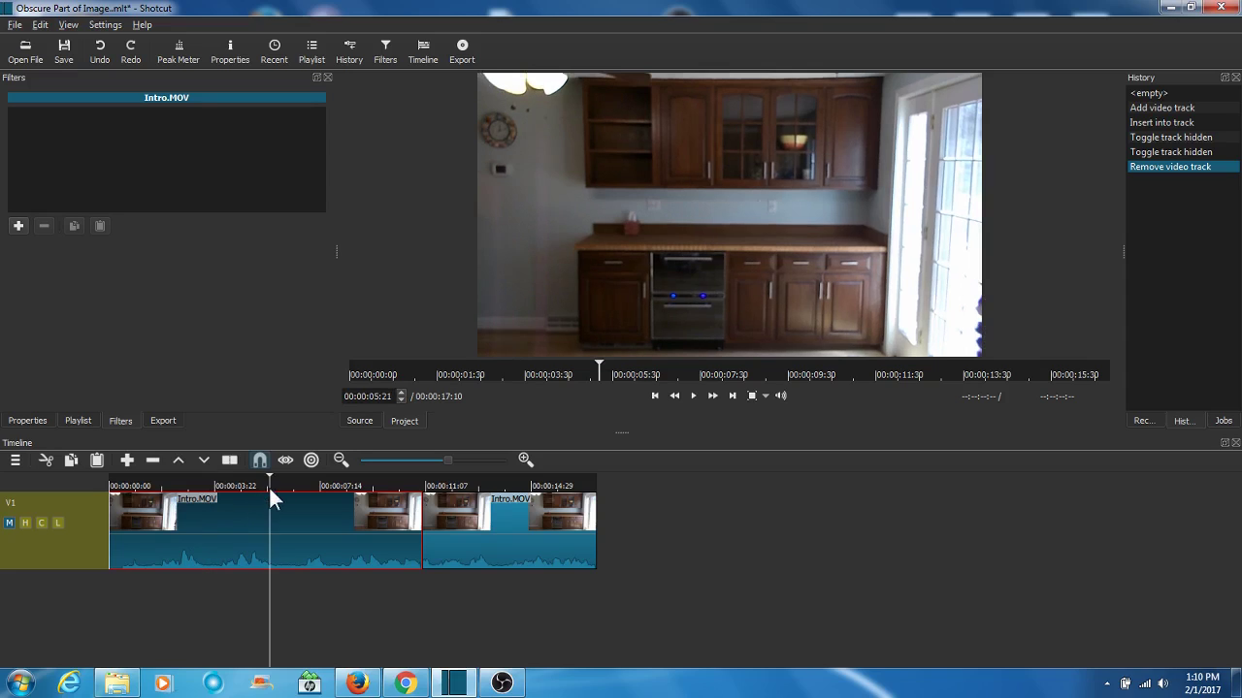
pyautogui.press('Home')
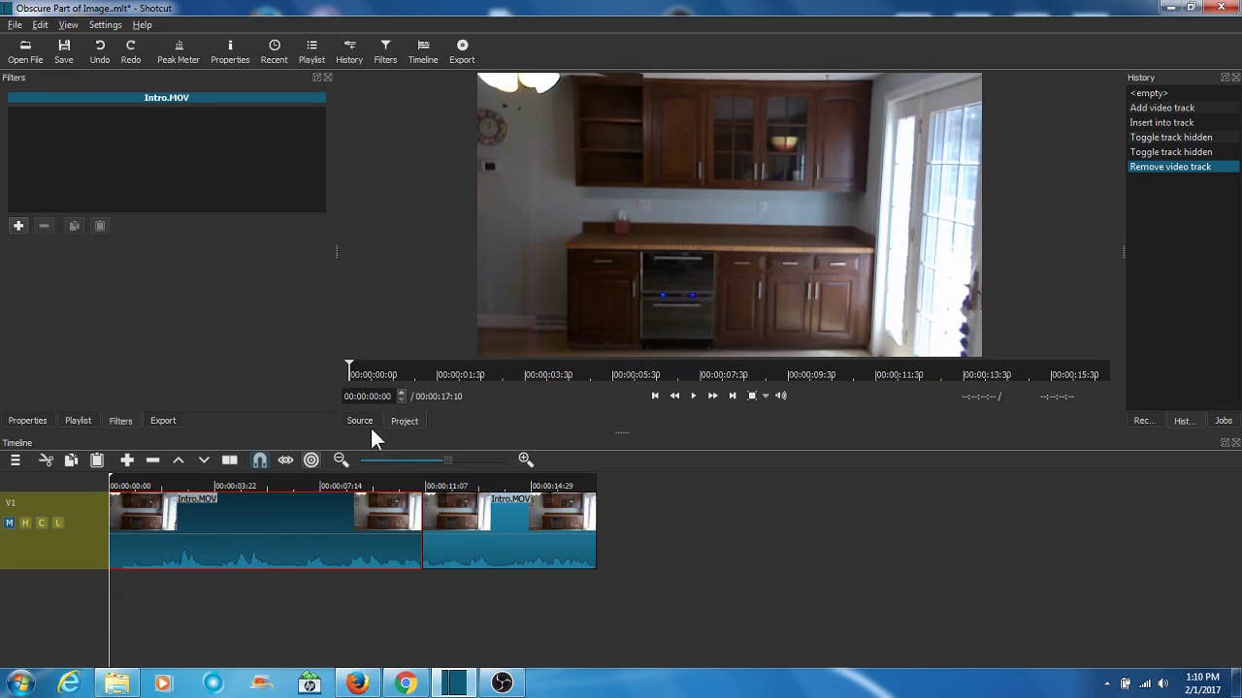
# Enlarge the video preview and select the first Intro.MOV clip on V1 to view its filters.
pyautogui.moveTo(371, 432); pyautogui.dragTo(368, 499)
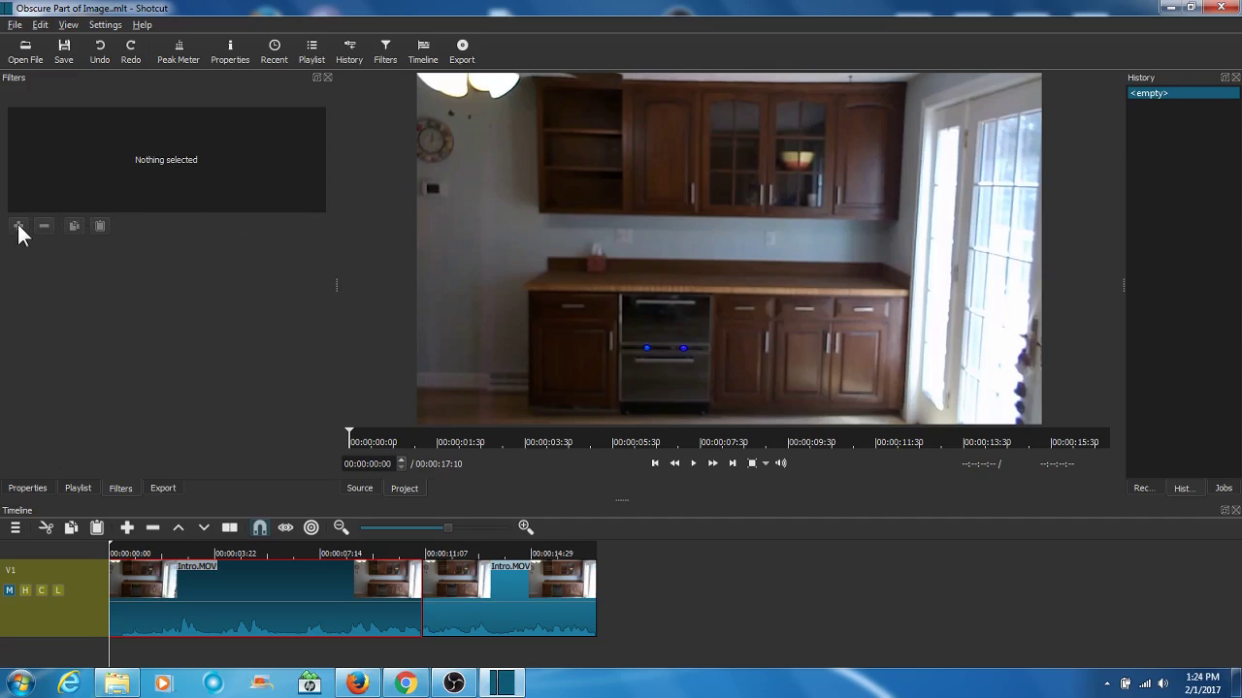
pyautogui.click(462, 601)
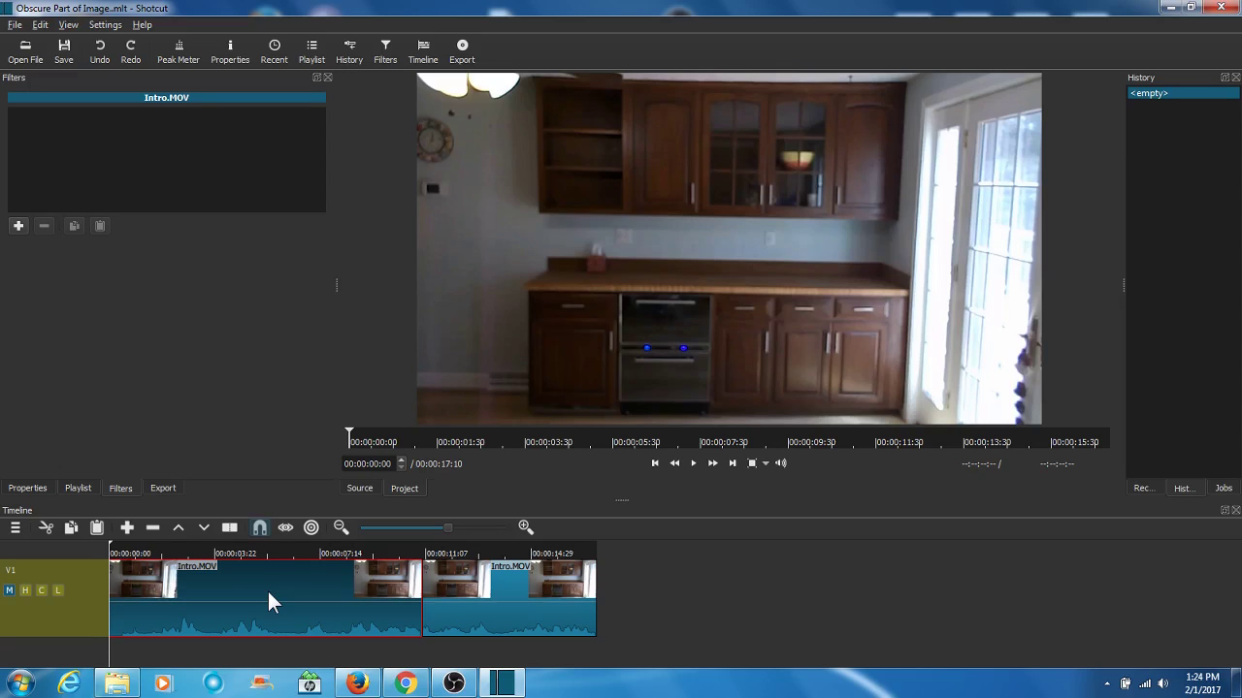
# Add a Text filter to the first Intro.MOV clip and delete its #timecode# placeholder text.
pyautogui.click(19, 227)
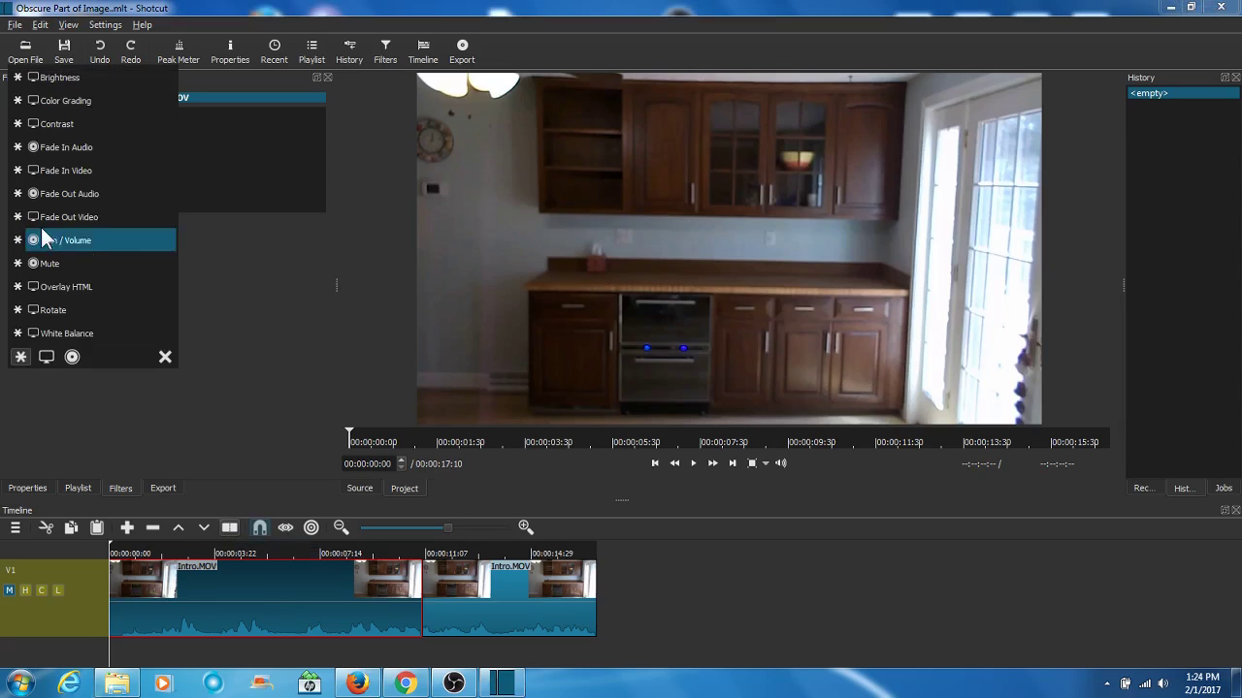
pyautogui.click(45, 355)
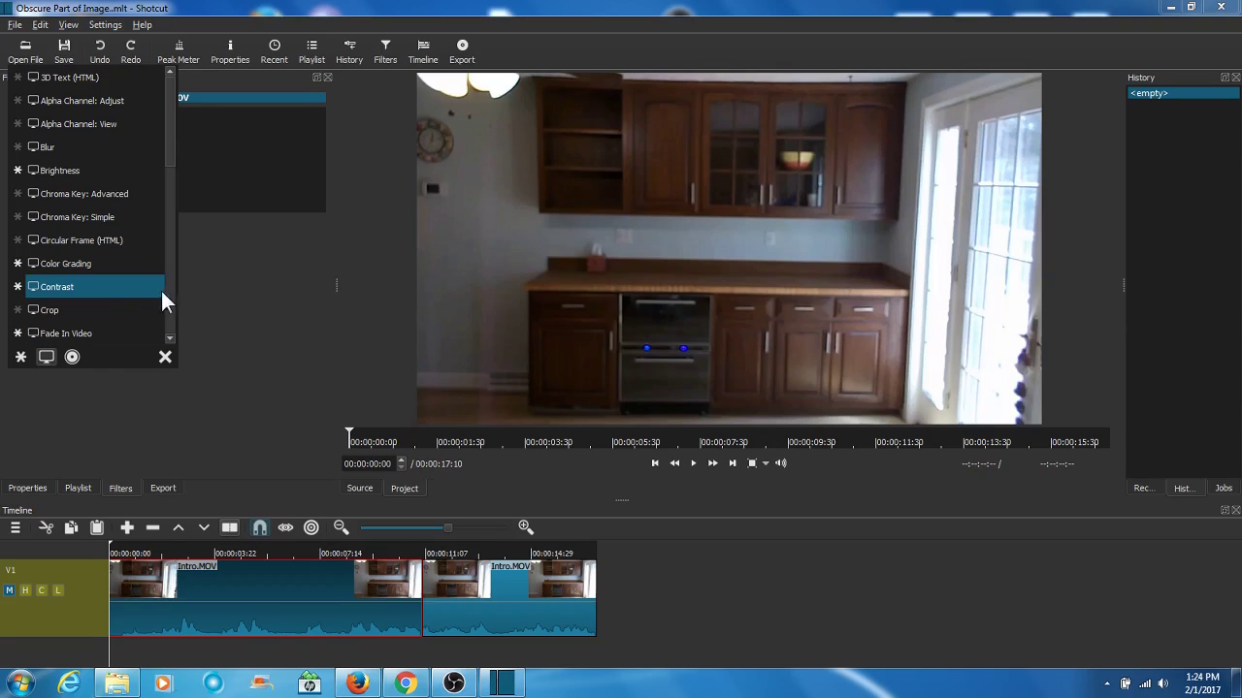
pyautogui.scroll(-8, 168, 292)
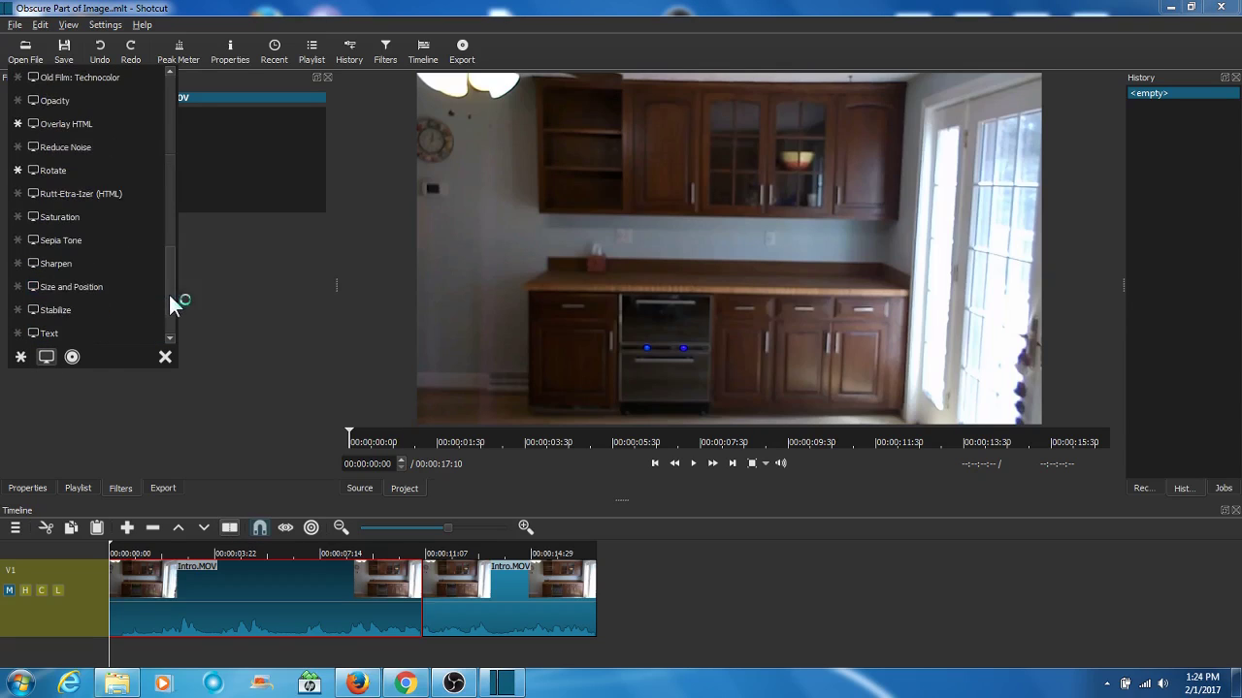
pyautogui.click(89, 333)
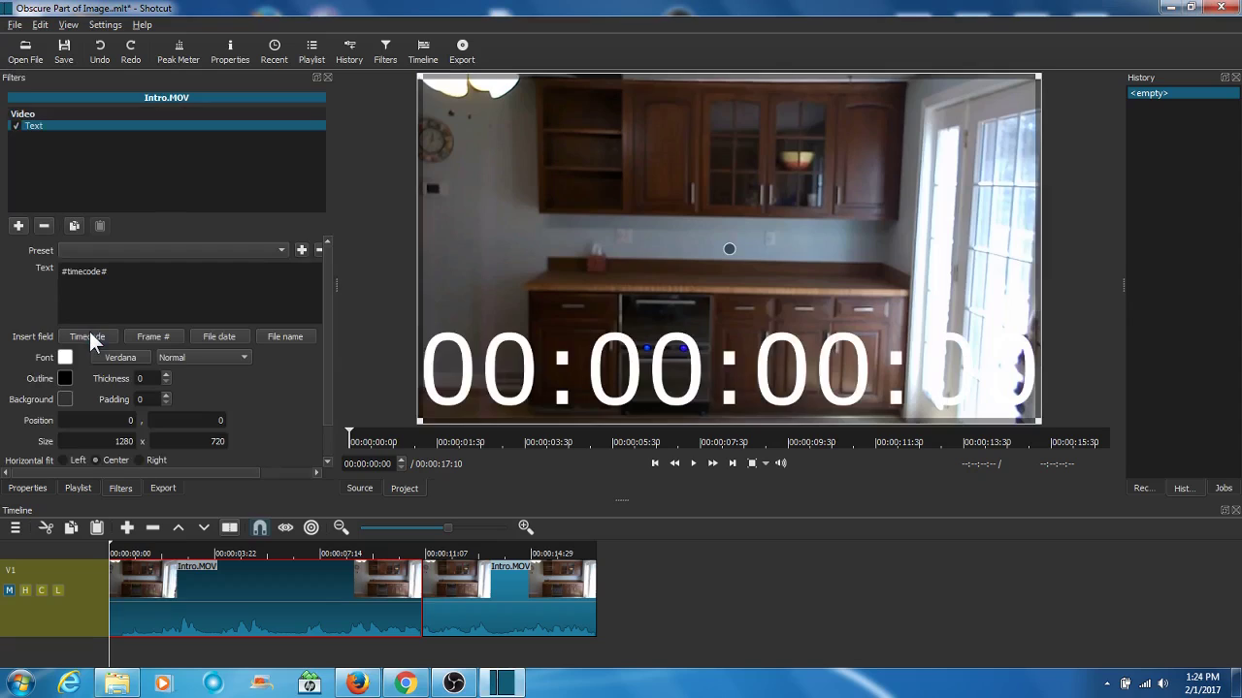
pyautogui.moveTo(113, 273); pyautogui.dragTo(60, 283)
pyautogui.press('BackSpace')
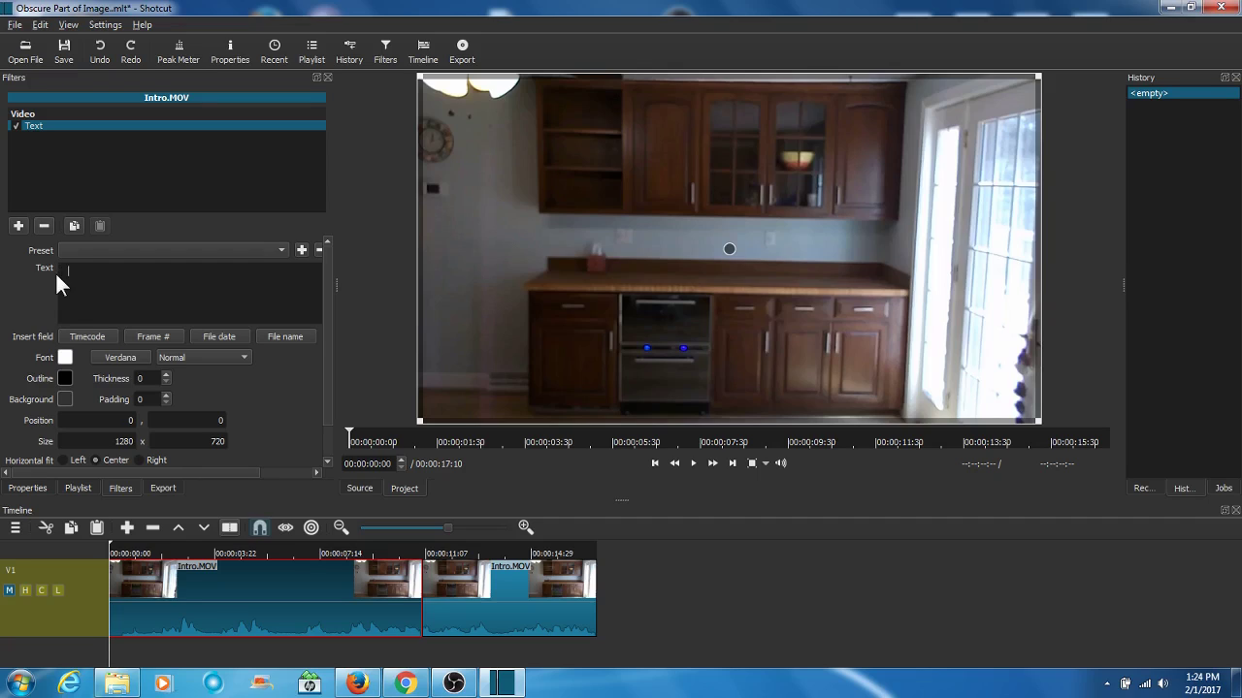
# Set the Text filter's background colour to blue-grey #748293 with alpha 255.
pyautogui.click(65, 399)
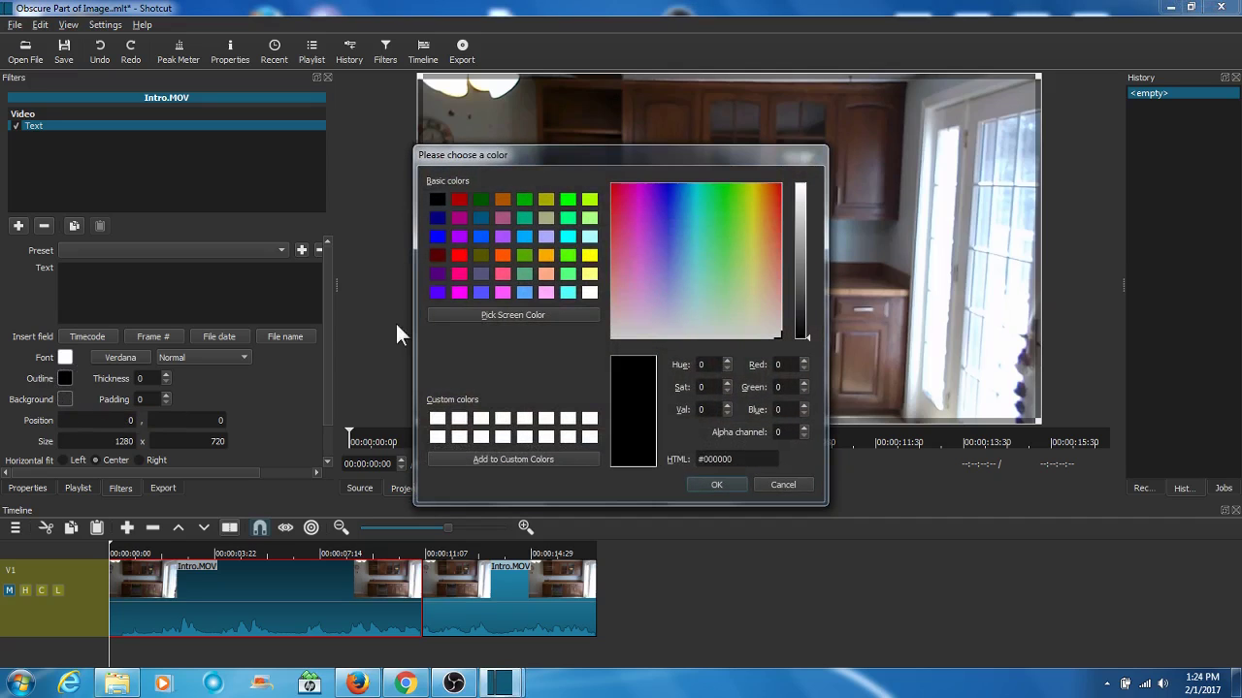
pyautogui.moveTo(607, 161); pyautogui.dragTo(763, 115)
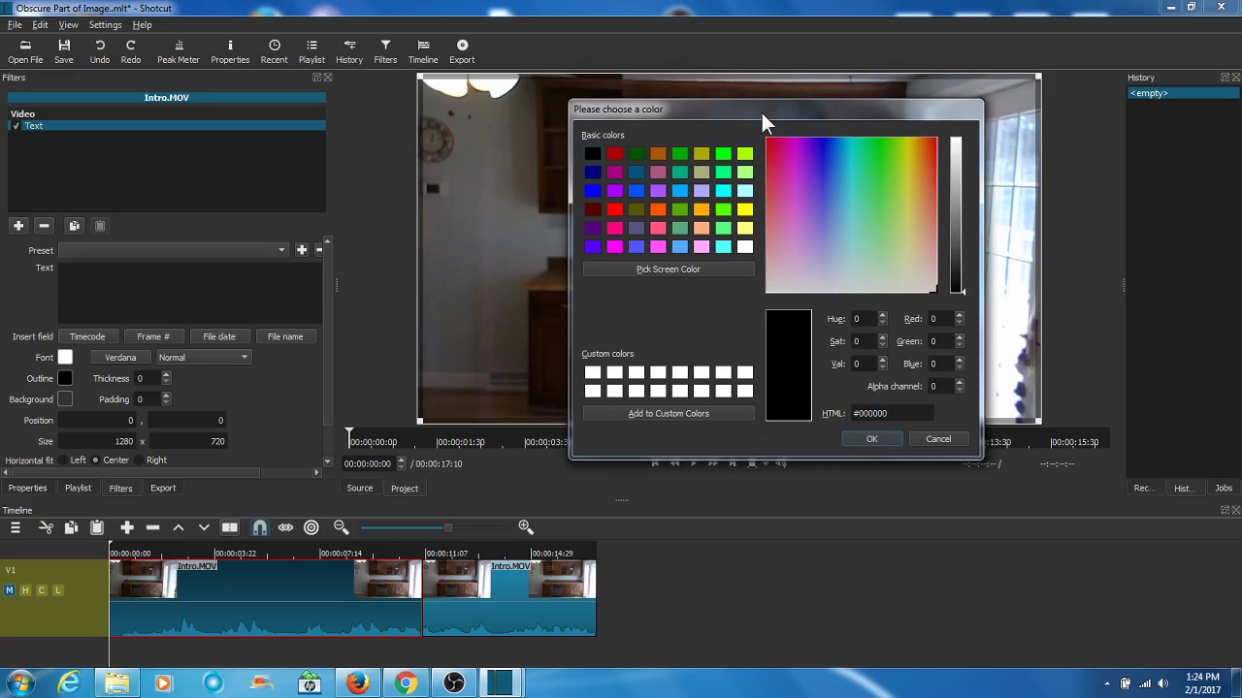
pyautogui.click(816, 257)
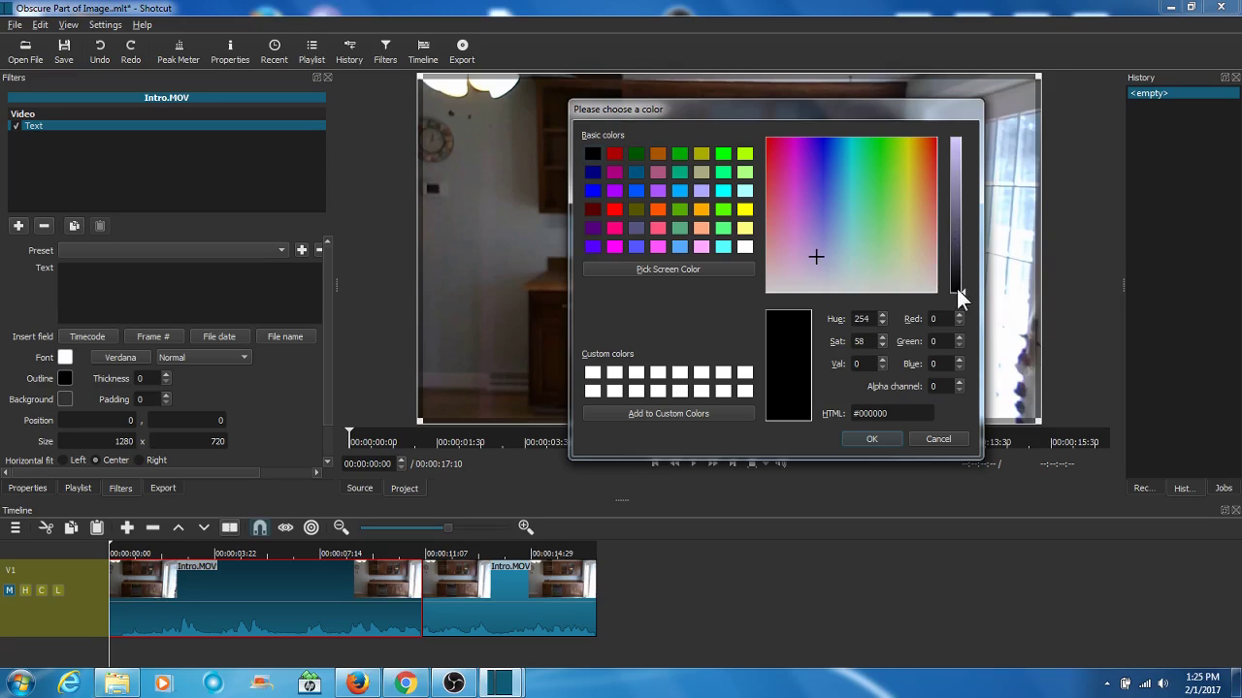
pyautogui.click(960, 230)
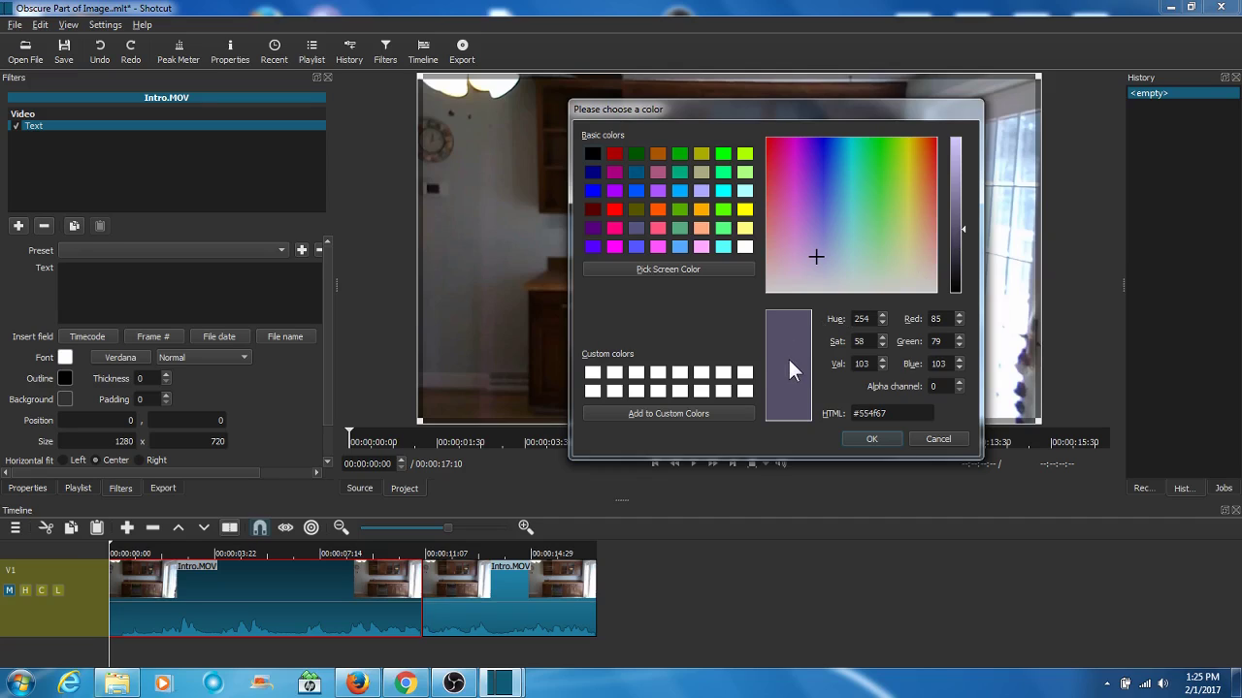
pyautogui.doubleClick(941, 385)
pyautogui.write('255')
pyautogui.click(823, 258)
pyautogui.click(832, 256)
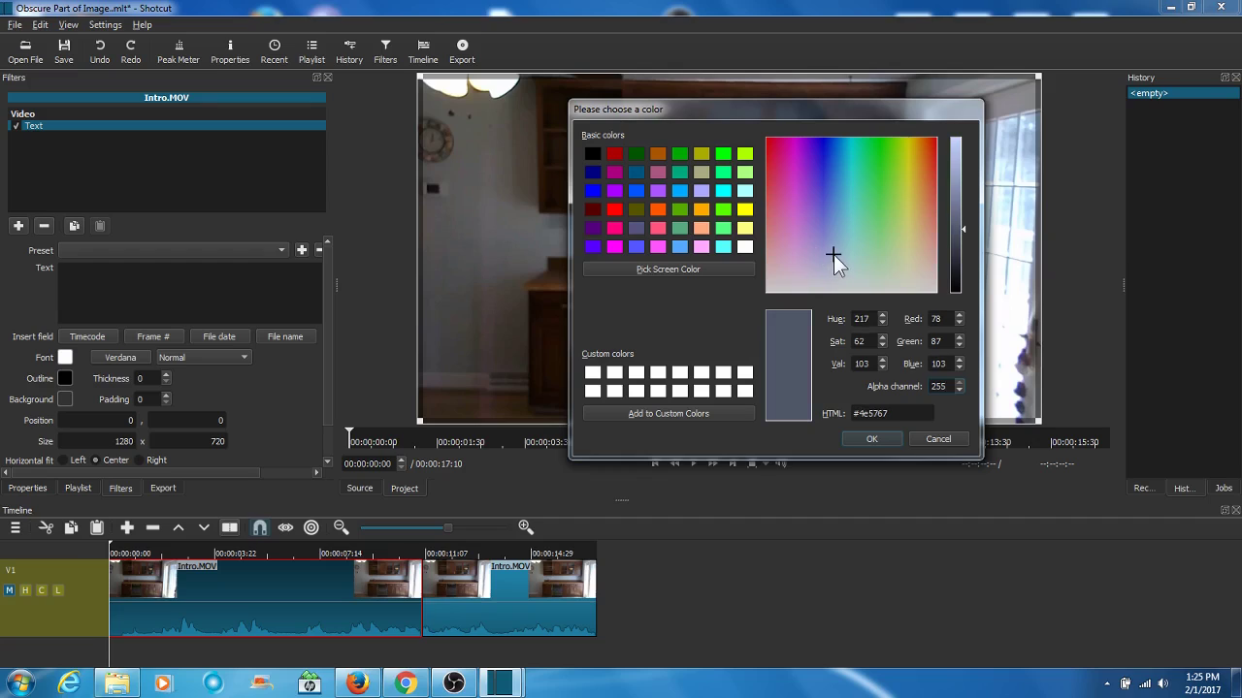
pyautogui.click(835, 260)
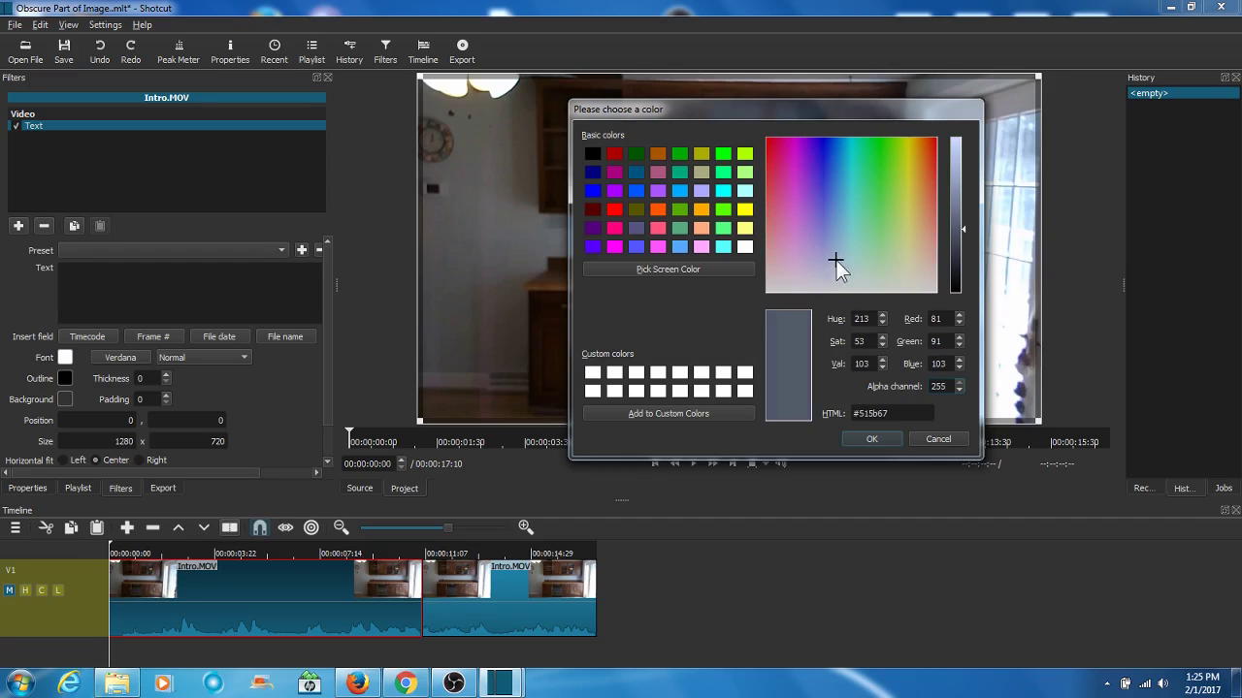
pyautogui.click(964, 203)
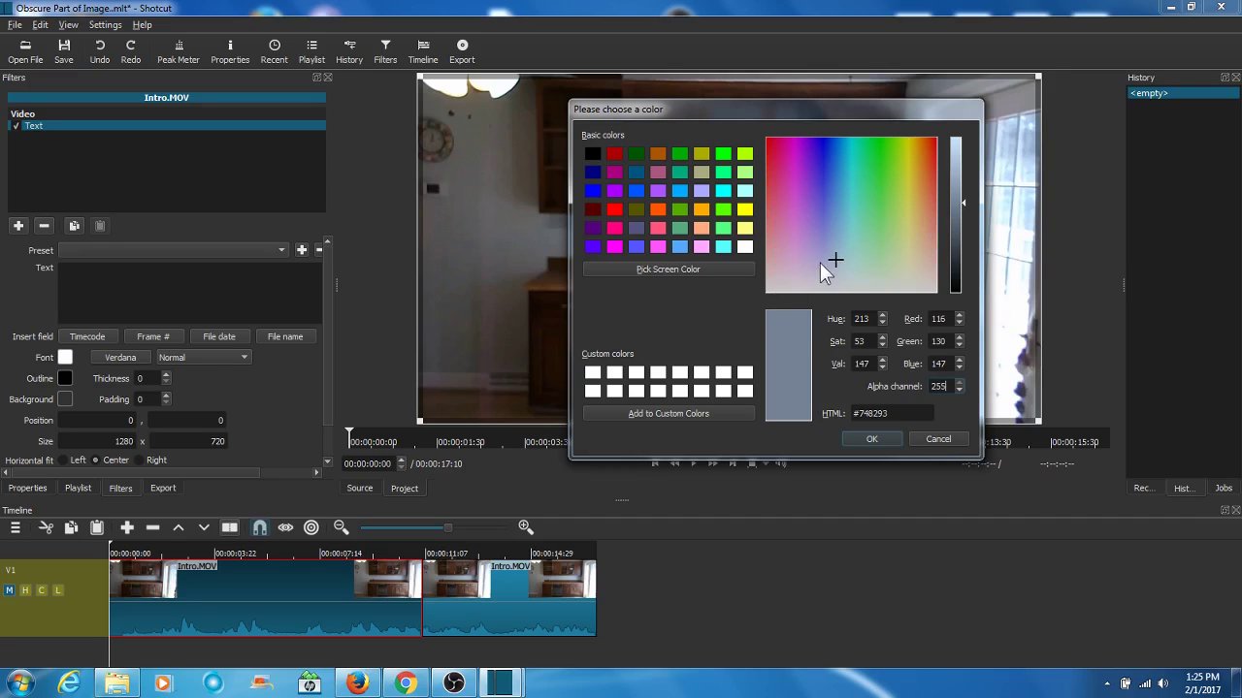
pyautogui.click(878, 438)
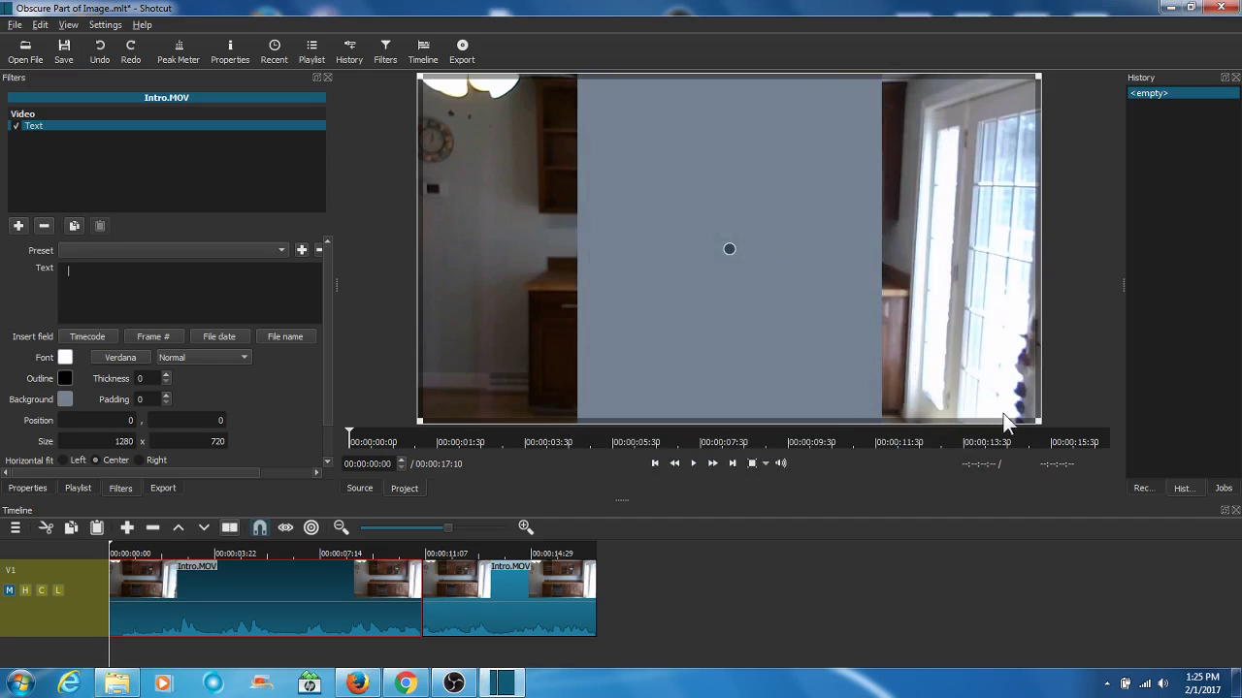
# Resize the grey text box to 156 x 265 at position 0,0 in the top-left corner.
pyautogui.moveTo(1041, 425); pyautogui.dragTo(472, 188)
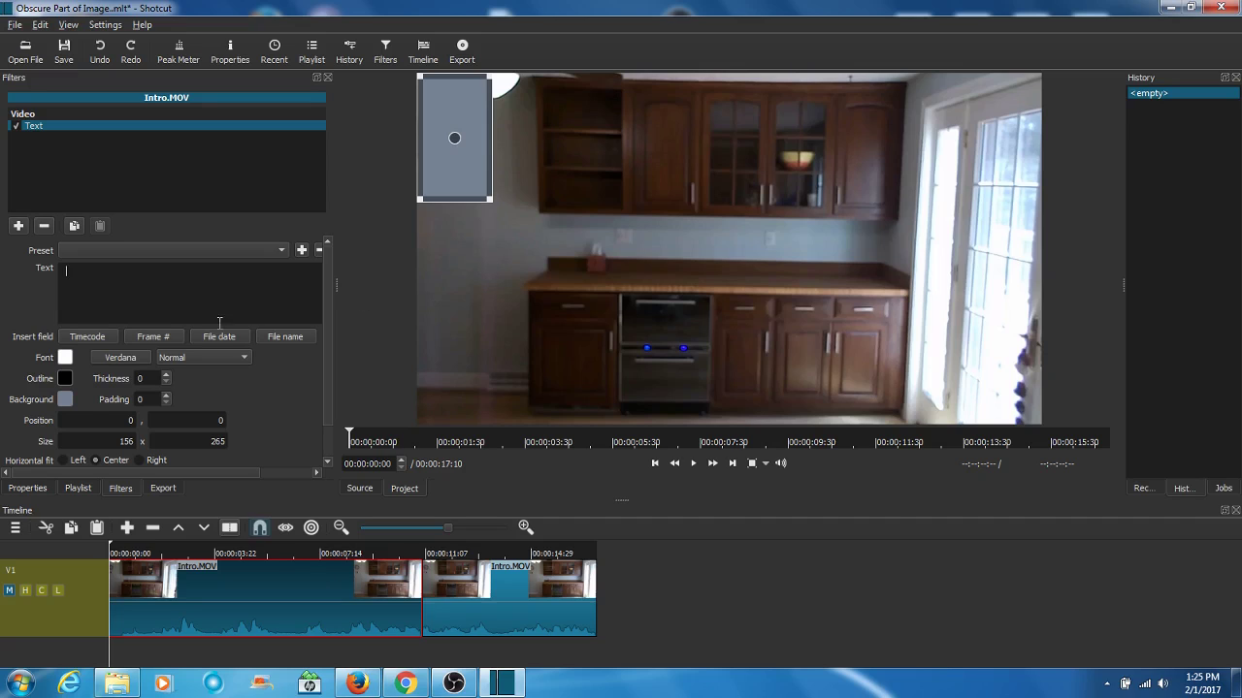
# Darken the Text filter's background colour slightly to #6e7c8b.
pyautogui.click(65, 398)
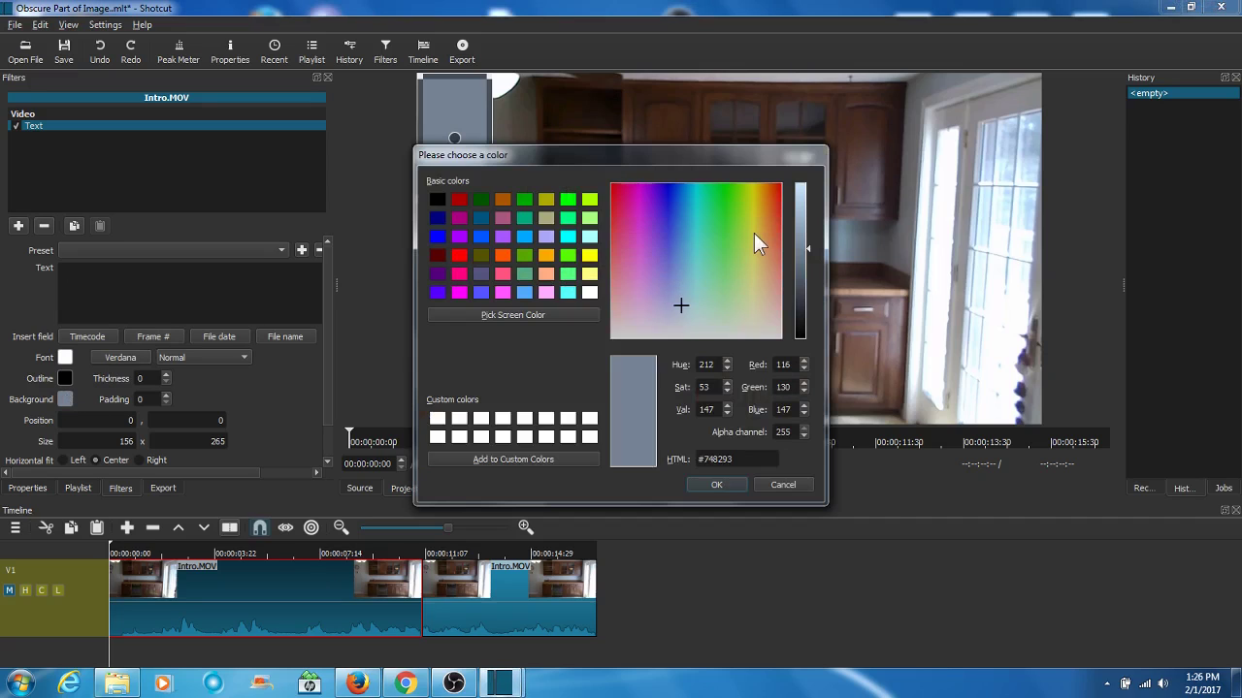
pyautogui.moveTo(709, 89); pyautogui.dragTo(943, 58)
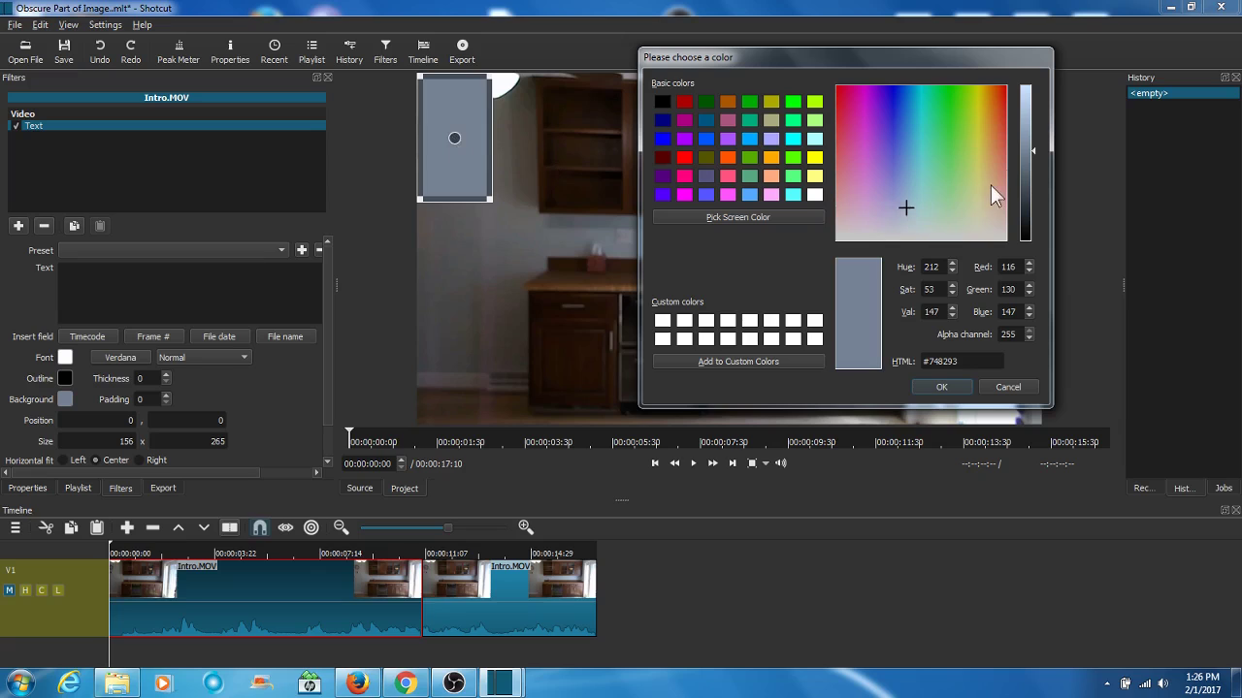
pyautogui.moveTo(1033, 153); pyautogui.dragTo(1034, 157)
pyautogui.click(954, 382)
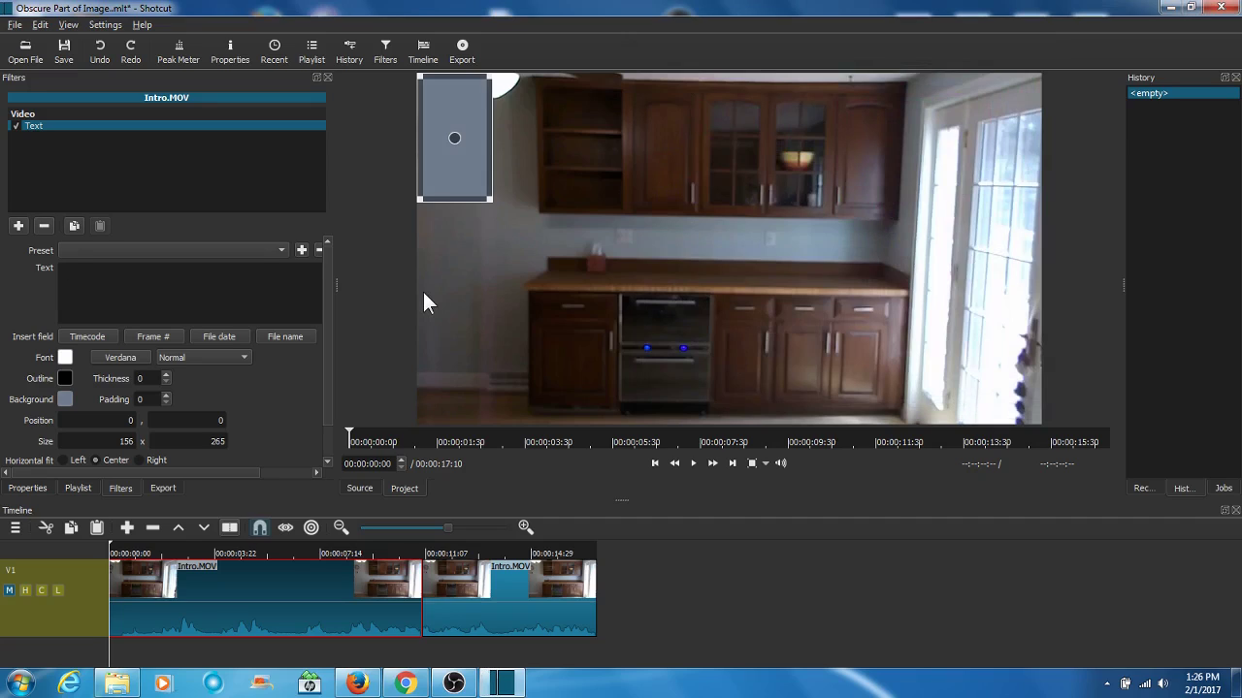
pyautogui.click(693, 462)
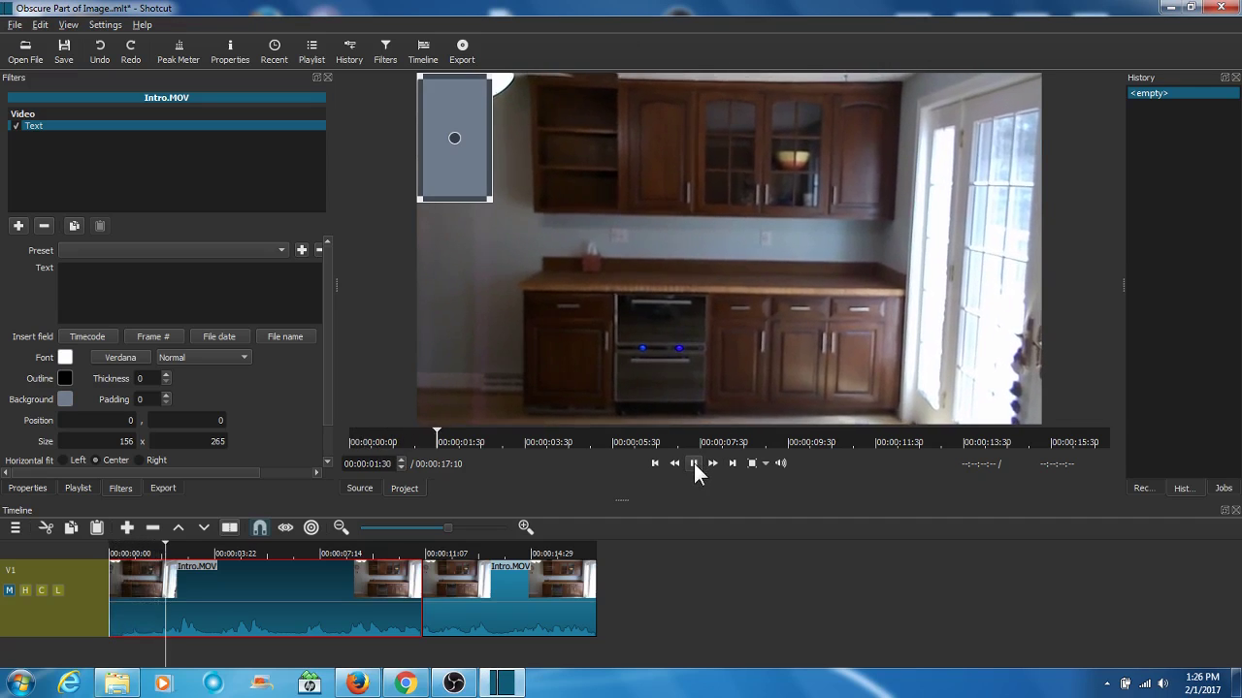
pyautogui.click(693, 463)
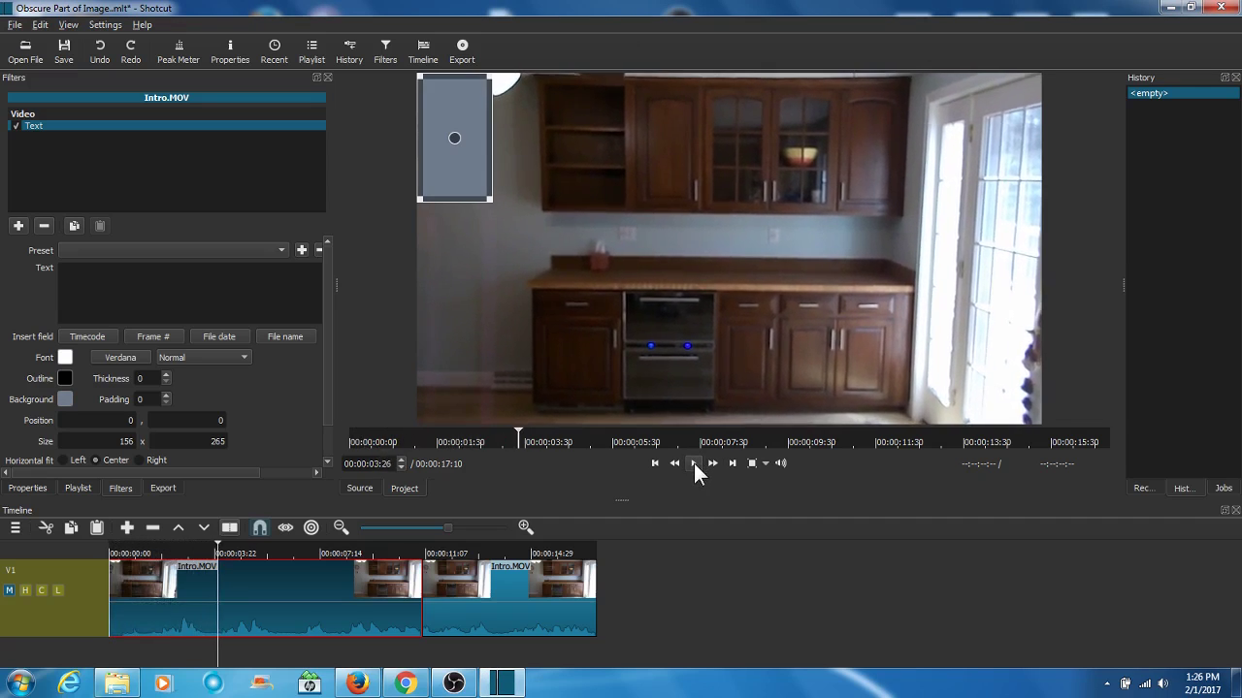